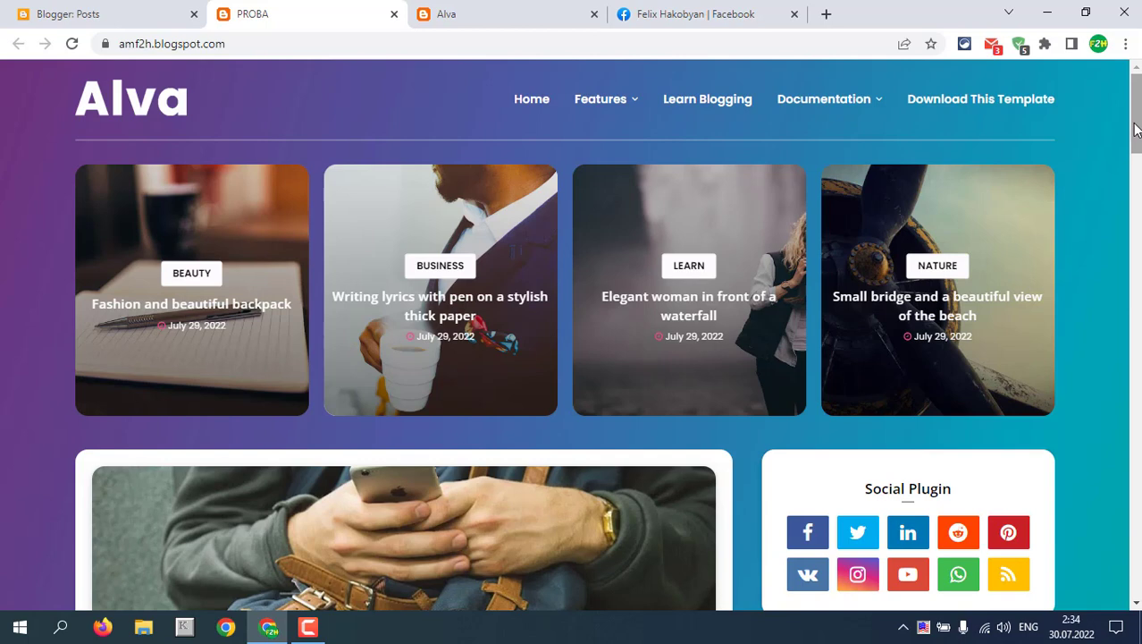
Step: Compare the PROBA blog's homepage with the Alva demo site, including the sliders, post lists and sidebar widgets such as Popular Posts
{"action": "left_click_drag", "start_coordinate": [1136, 127], "coordinate": [1138, 183]}
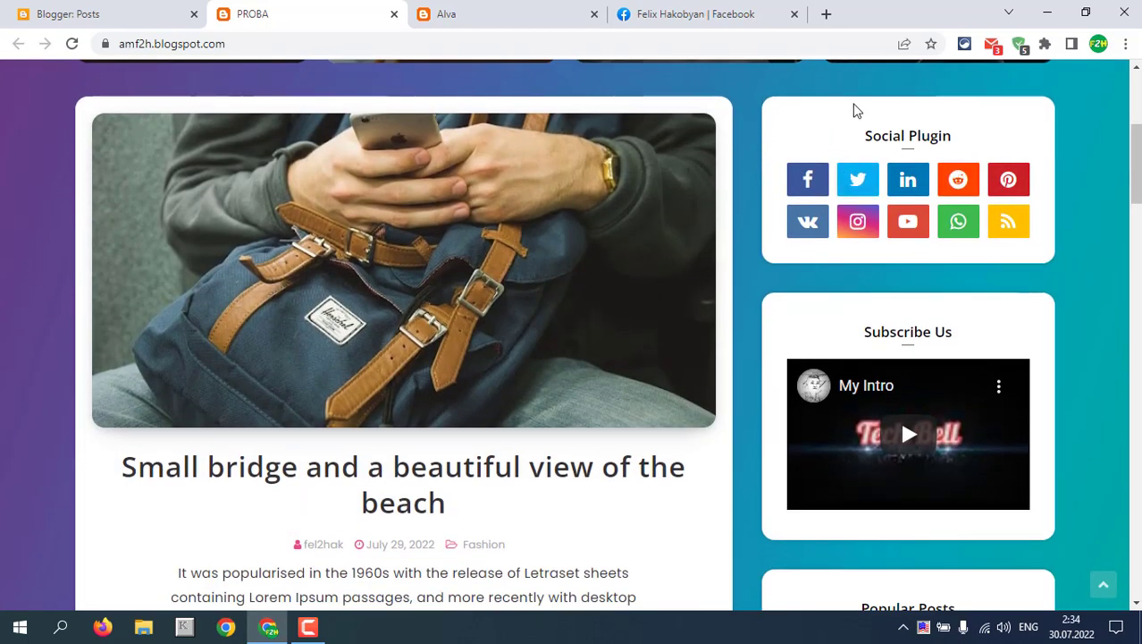
{"action": "left_click_drag", "start_coordinate": [1137, 166], "coordinate": [1139, 252]}
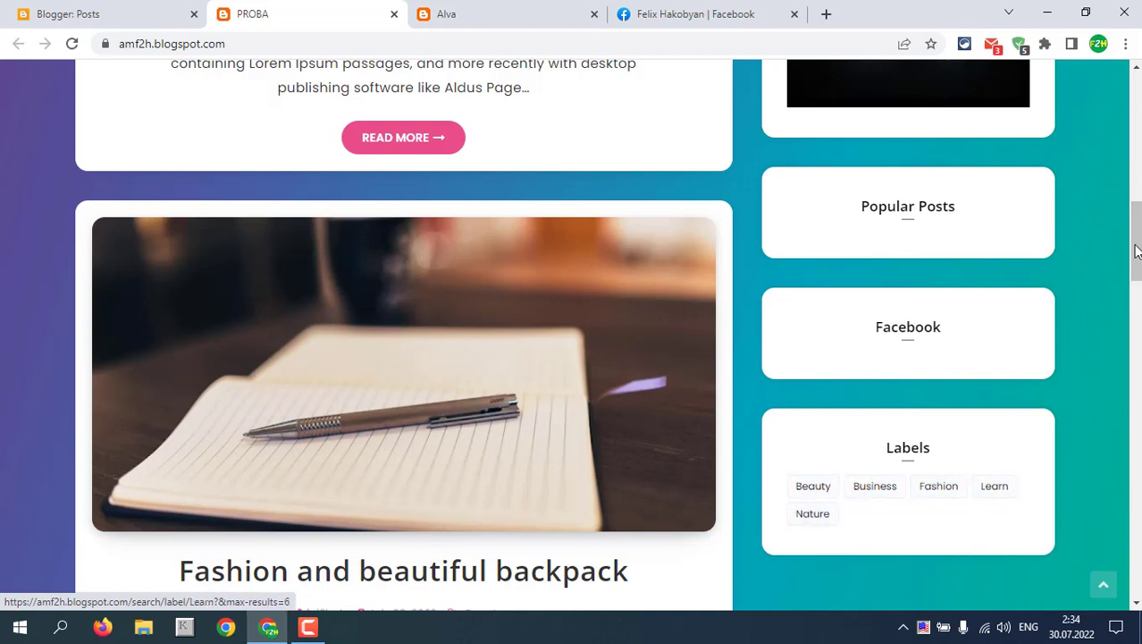
{"action": "left_click_drag", "start_coordinate": [1137, 233], "coordinate": [1137, 103]}
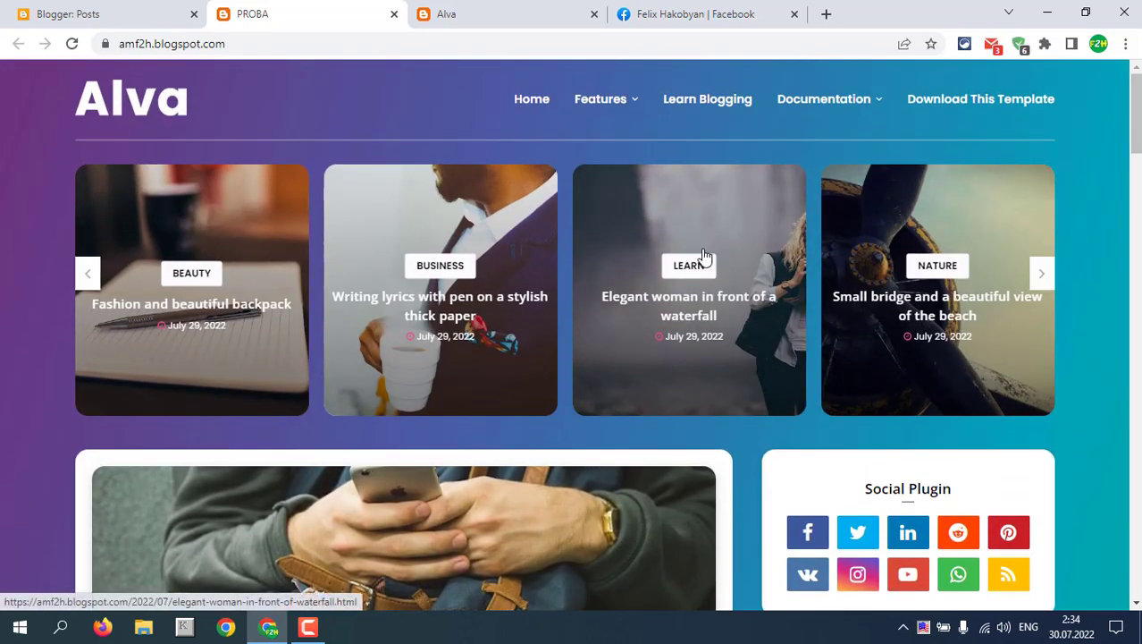
{"action": "left_click", "coordinate": [497, 18]}
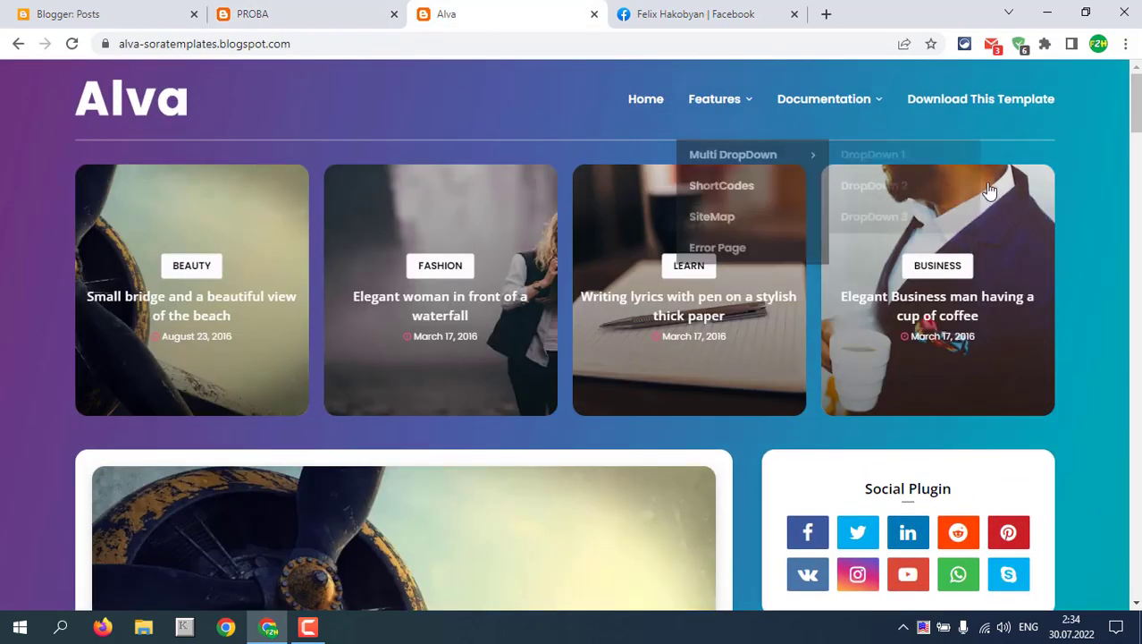
{"action": "left_click_drag", "start_coordinate": [1136, 116], "coordinate": [1137, 198]}
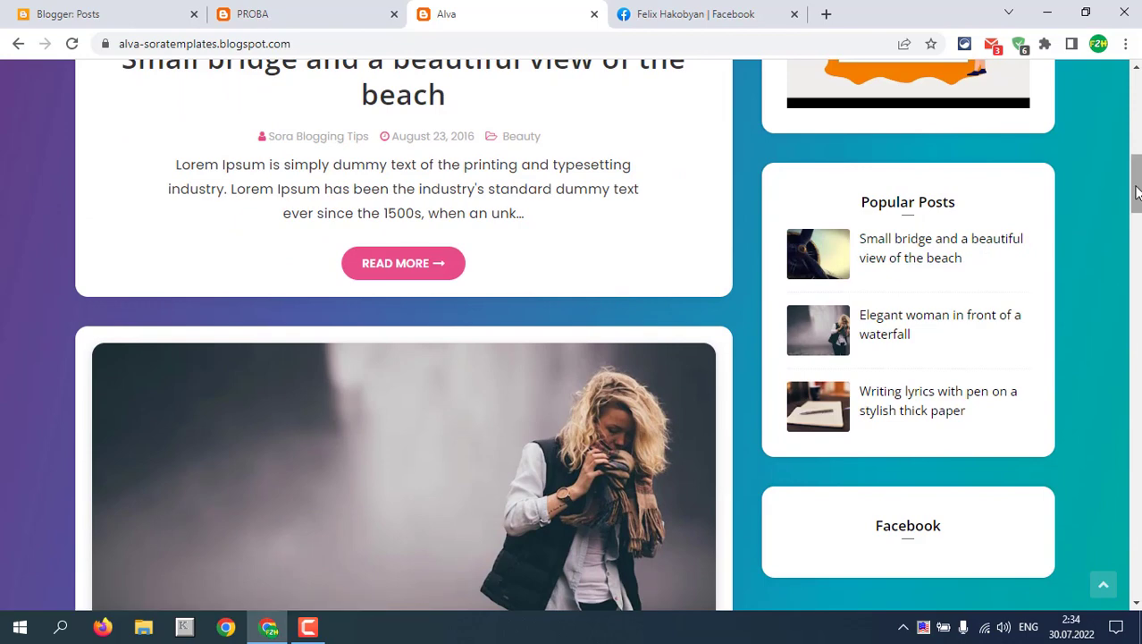
{"action": "scroll", "coordinate": [1137, 179], "scroll_direction": "down", "scroll_amount": 2}
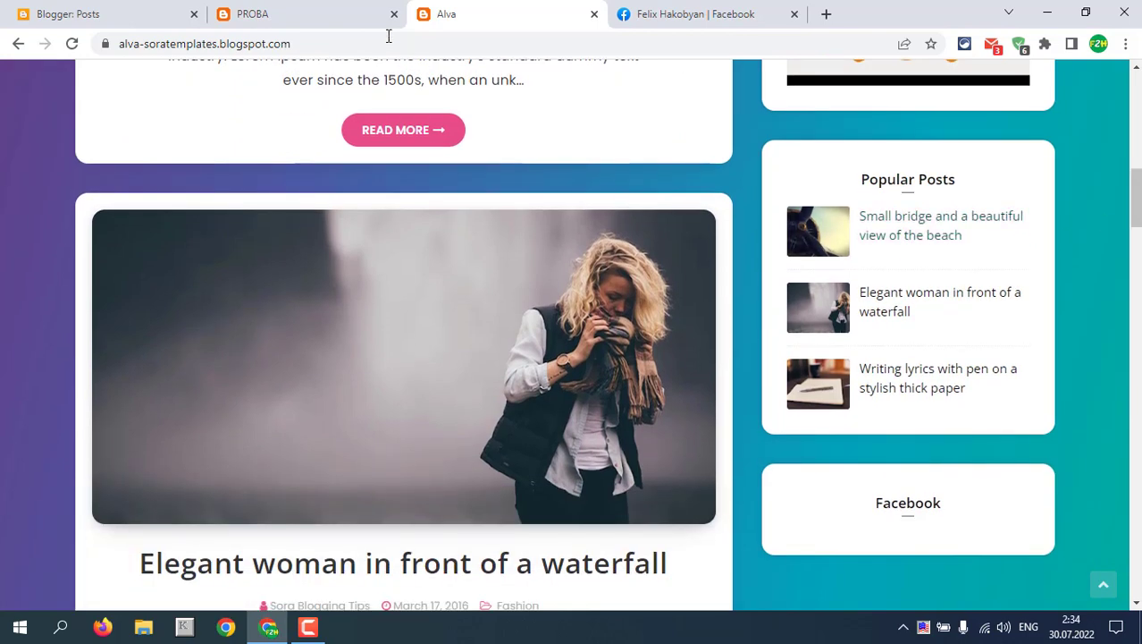
{"action": "left_click", "coordinate": [268, 13]}
{"action": "scroll", "coordinate": [1137, 145], "scroll_direction": "down", "scroll_amount": 10}
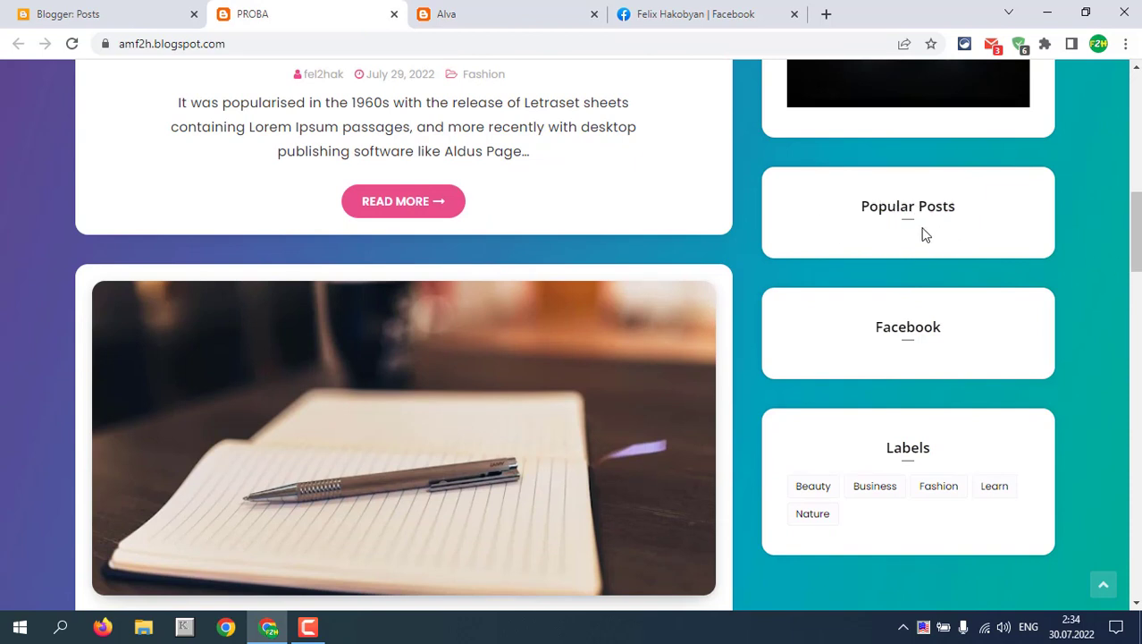
{"action": "left_click_drag", "start_coordinate": [1136, 252], "coordinate": [1135, 135]}
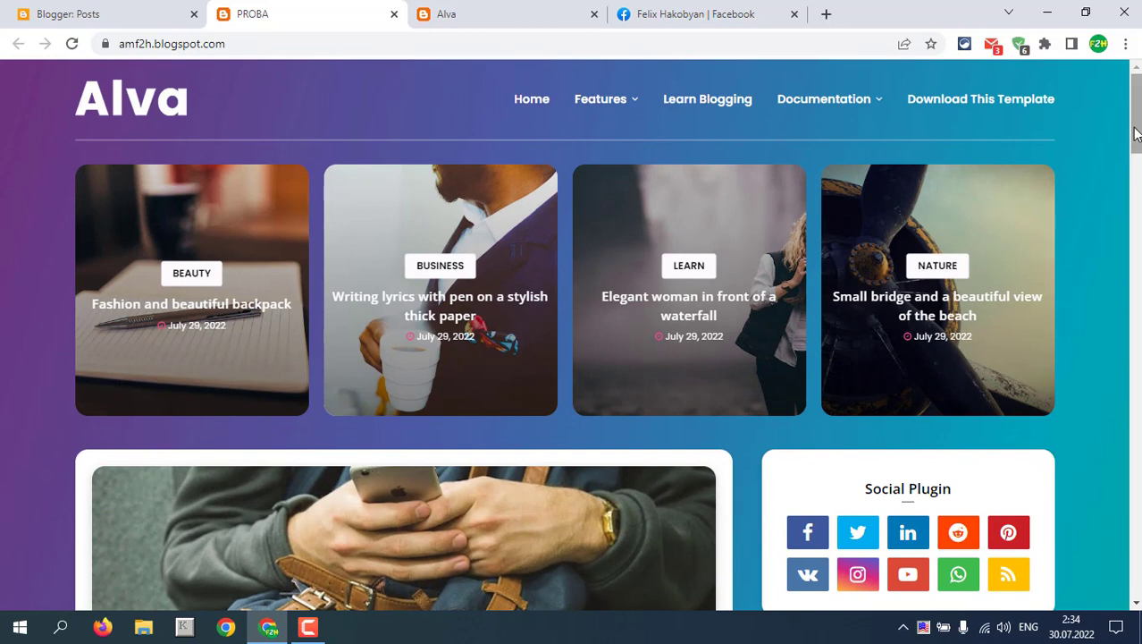
{"action": "mouse_move", "coordinate": [1136, 132]}
{"action": "left_mouse_down"}
{"action": "mouse_move", "coordinate": [1135, 275]}
{"action": "mouse_move", "coordinate": [1135, 147]}
{"action": "left_mouse_up"}
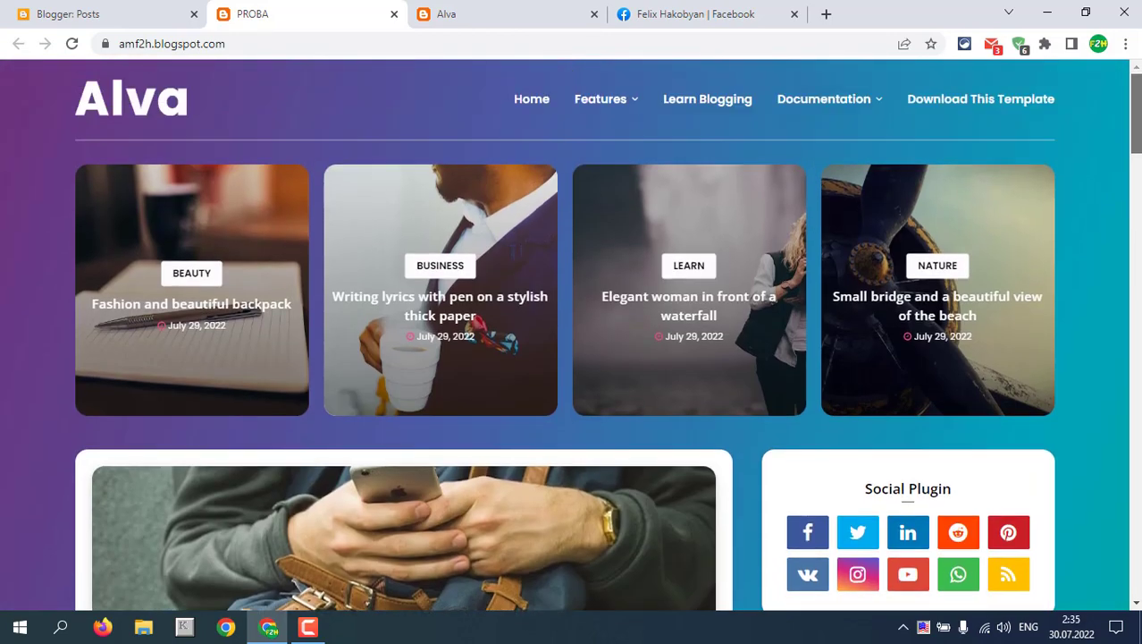
{"action": "mouse_move", "coordinate": [596, 136]}
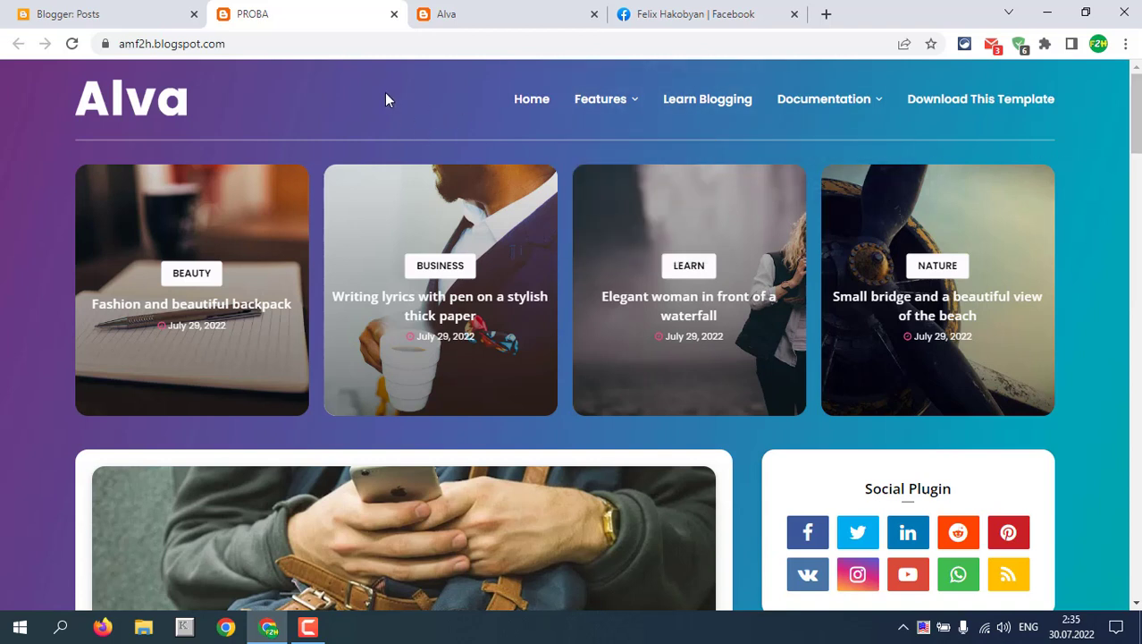
Step: Open the PROBA blog's Layout page in Blogger and look over its gadget sections
{"action": "left_click", "coordinate": [101, 14]}
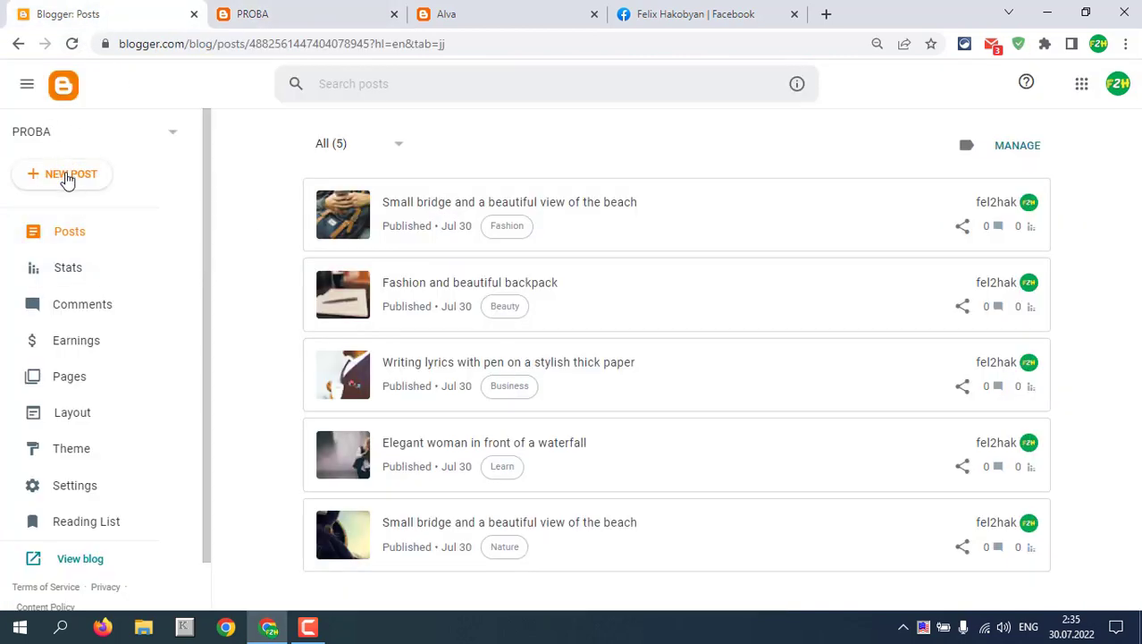
{"action": "left_click", "coordinate": [70, 416]}
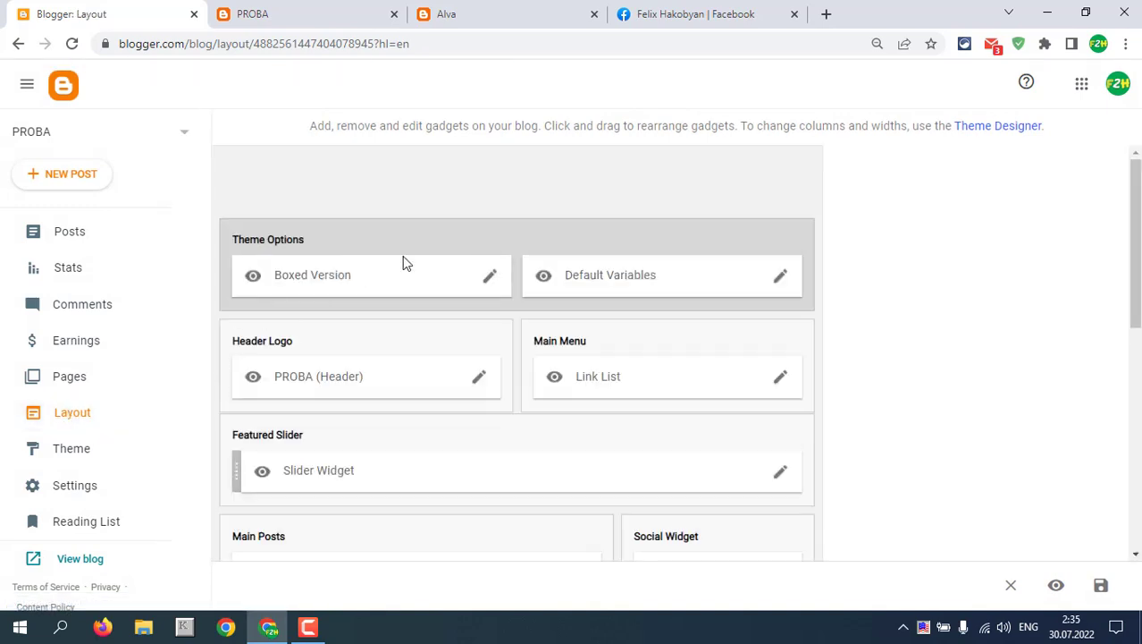
{"action": "left_click_drag", "start_coordinate": [1137, 217], "coordinate": [1137, 248]}
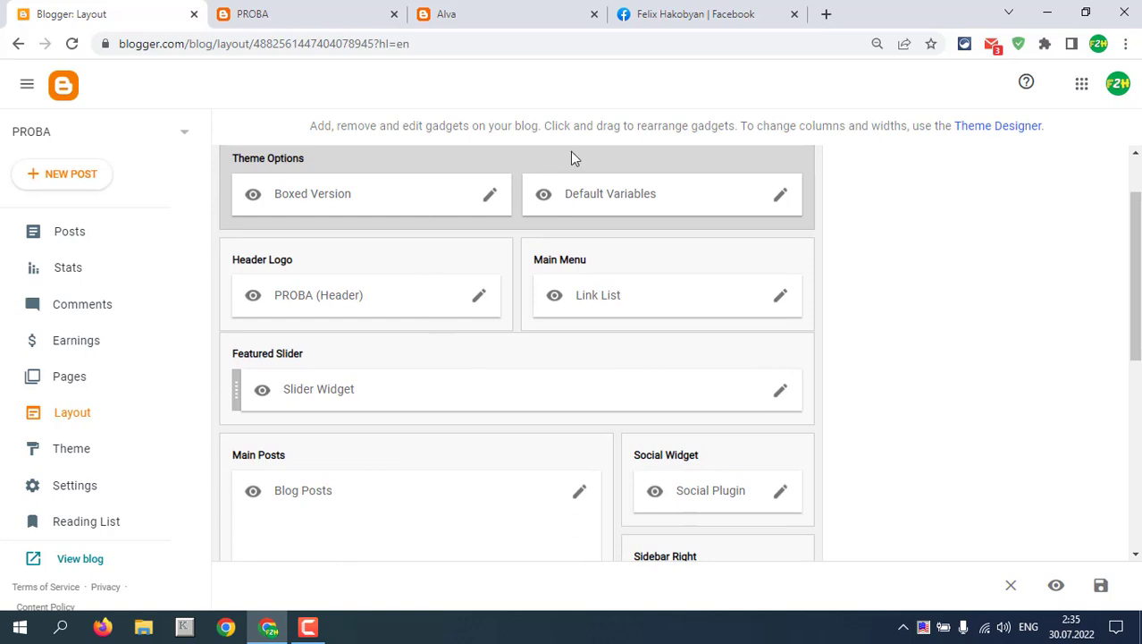
{"action": "left_click_drag", "start_coordinate": [1135, 286], "coordinate": [1138, 247]}
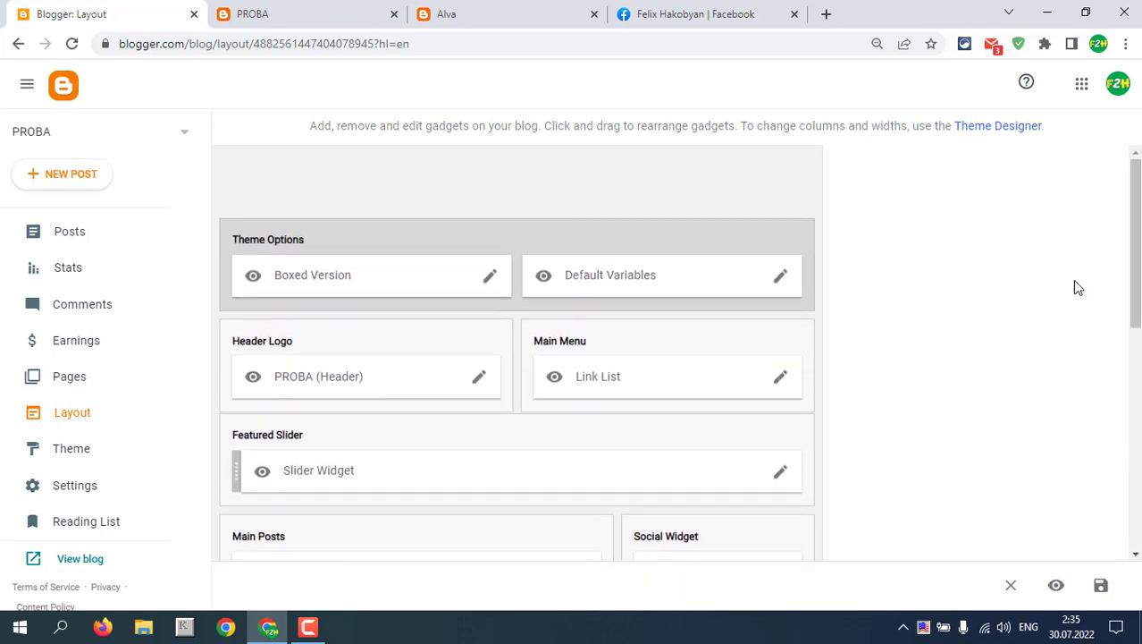
Step: Examine the header menu items and their dropdown entries on the PROBA blog's homepage
{"action": "left_click", "coordinate": [301, 13]}
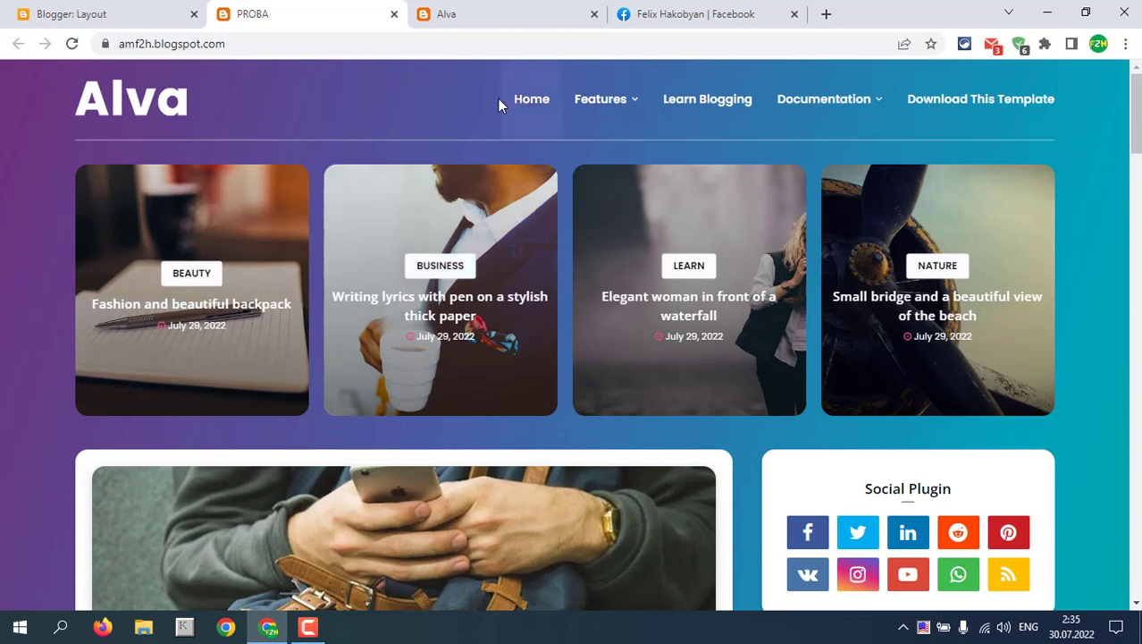
{"action": "mouse_move", "coordinate": [883, 107]}
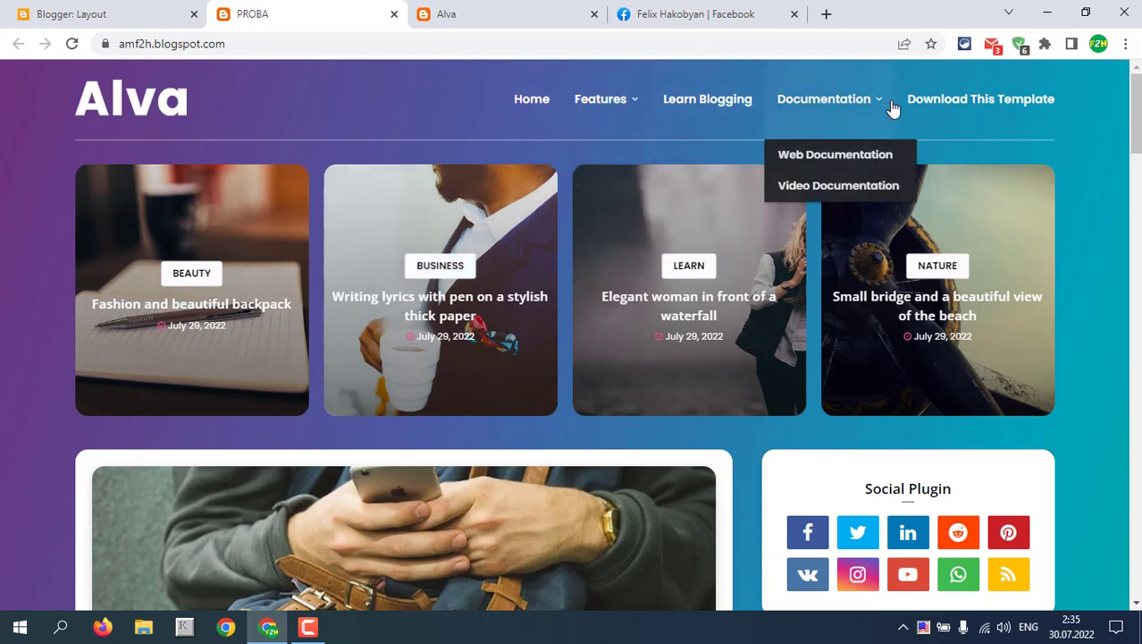
{"action": "mouse_move", "coordinate": [604, 101]}
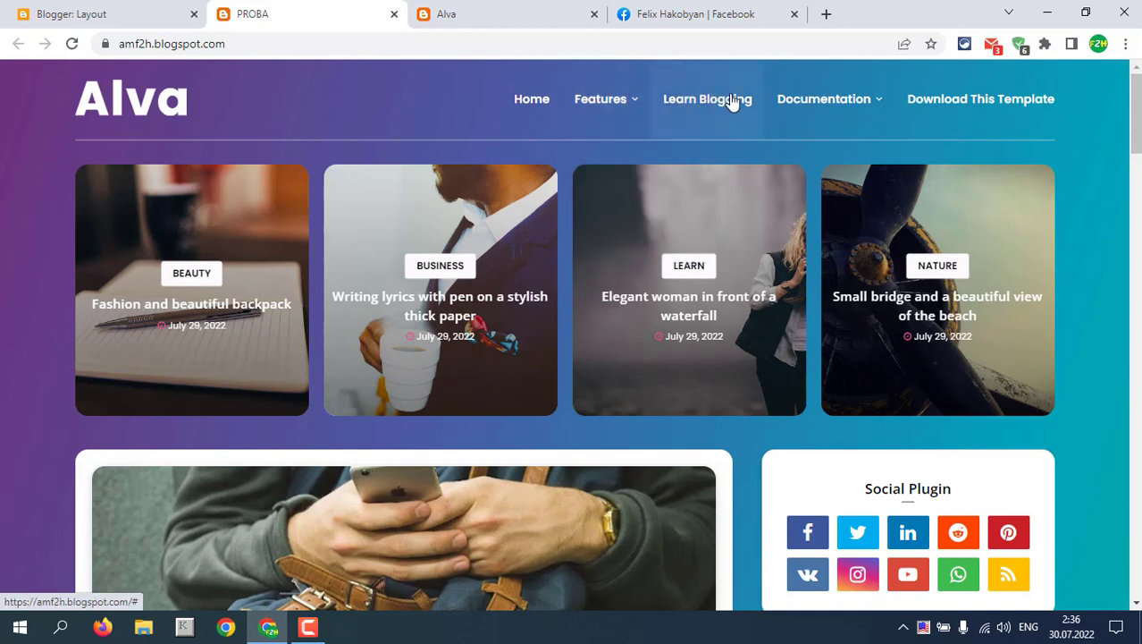
{"action": "mouse_move", "coordinate": [813, 109]}
Step: In the layout's Main Menu link list, rename the Learn Blogging item to GGGGGG and save the widget
{"action": "left_click", "coordinate": [120, 19]}
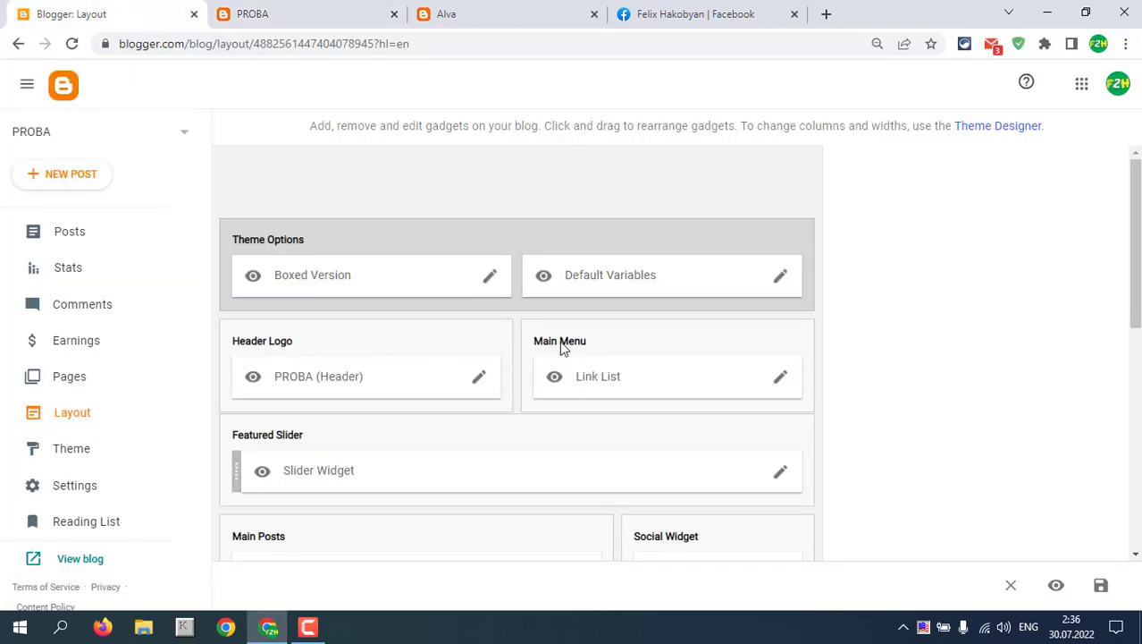
{"action": "left_click", "coordinate": [781, 379]}
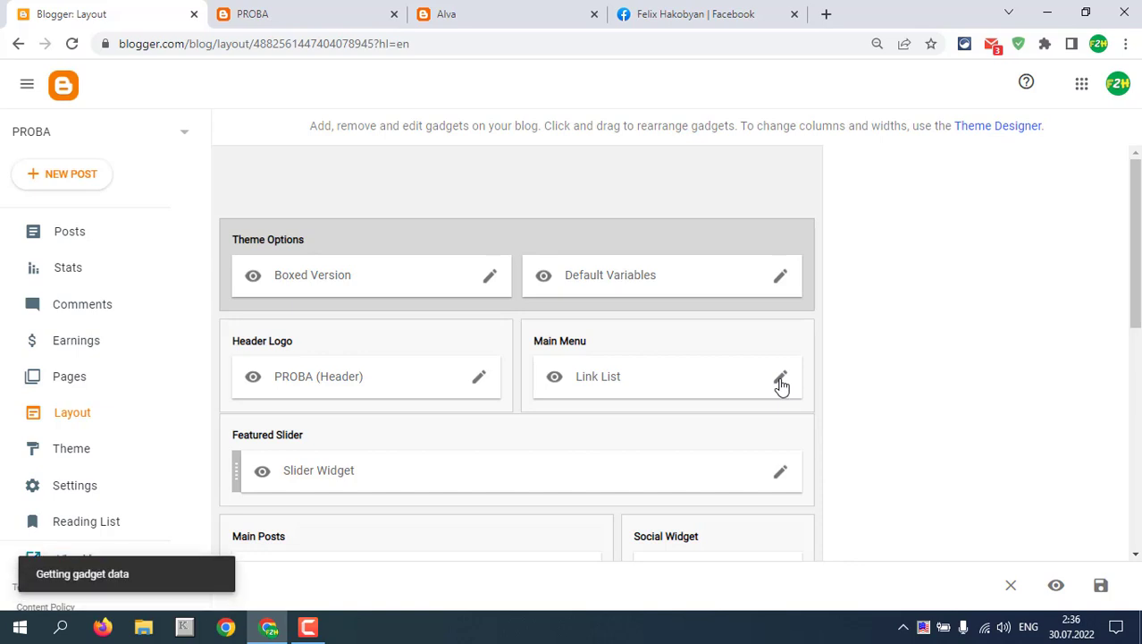
{"action": "left_click_drag", "start_coordinate": [755, 231], "coordinate": [756, 394]}
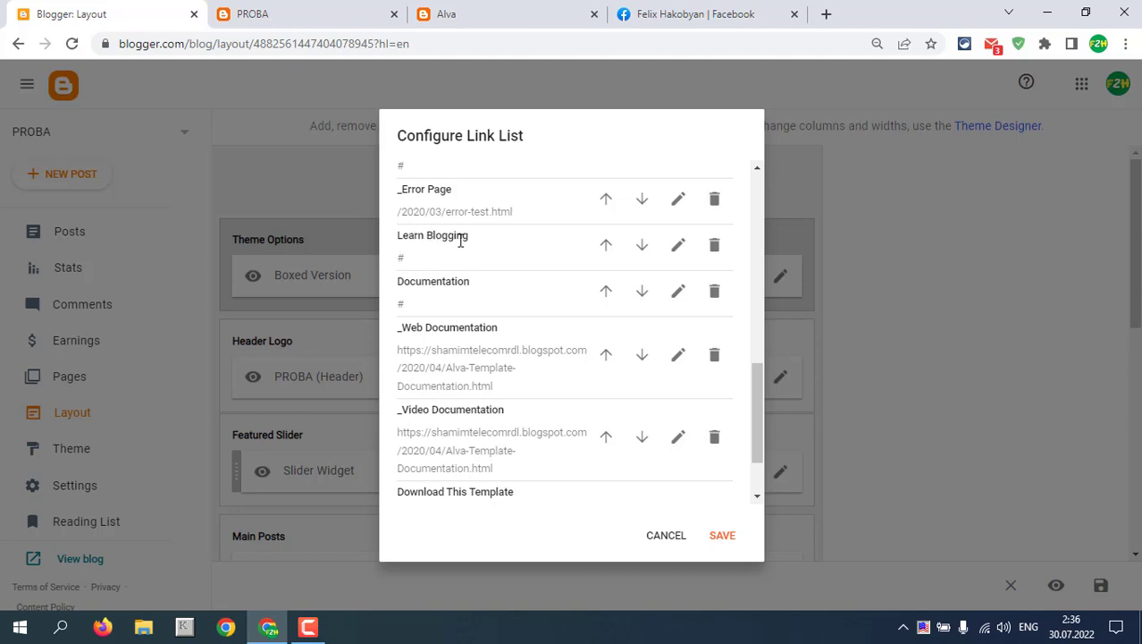
{"action": "left_click", "coordinate": [679, 249]}
{"action": "left_click_drag", "start_coordinate": [480, 263], "coordinate": [404, 263]}
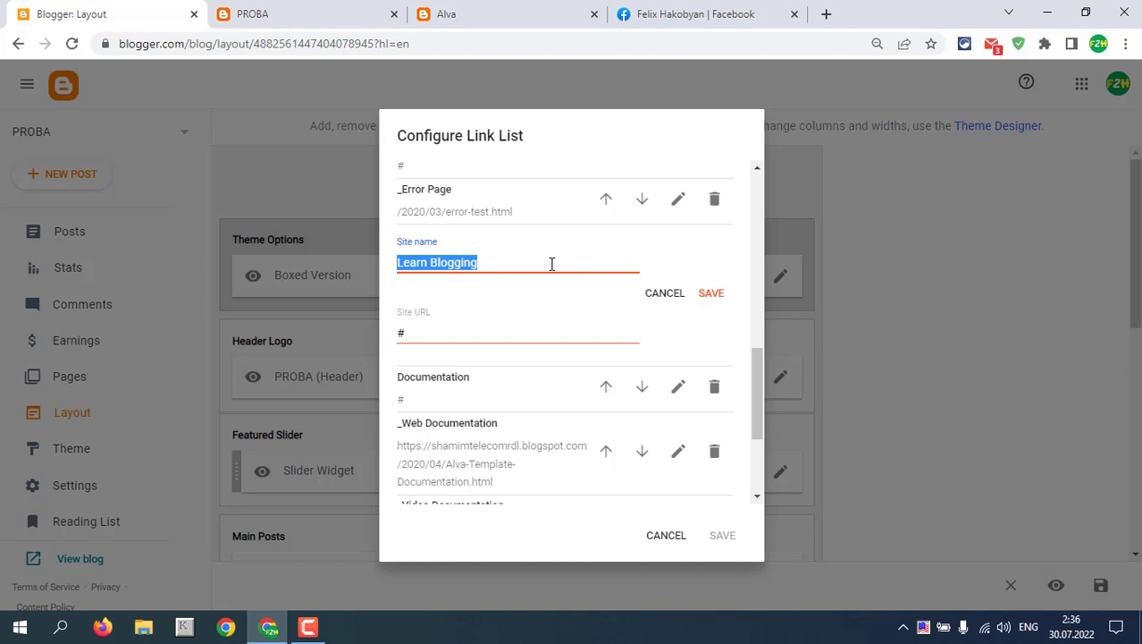
{"action": "type", "text": "GGGGGG"}
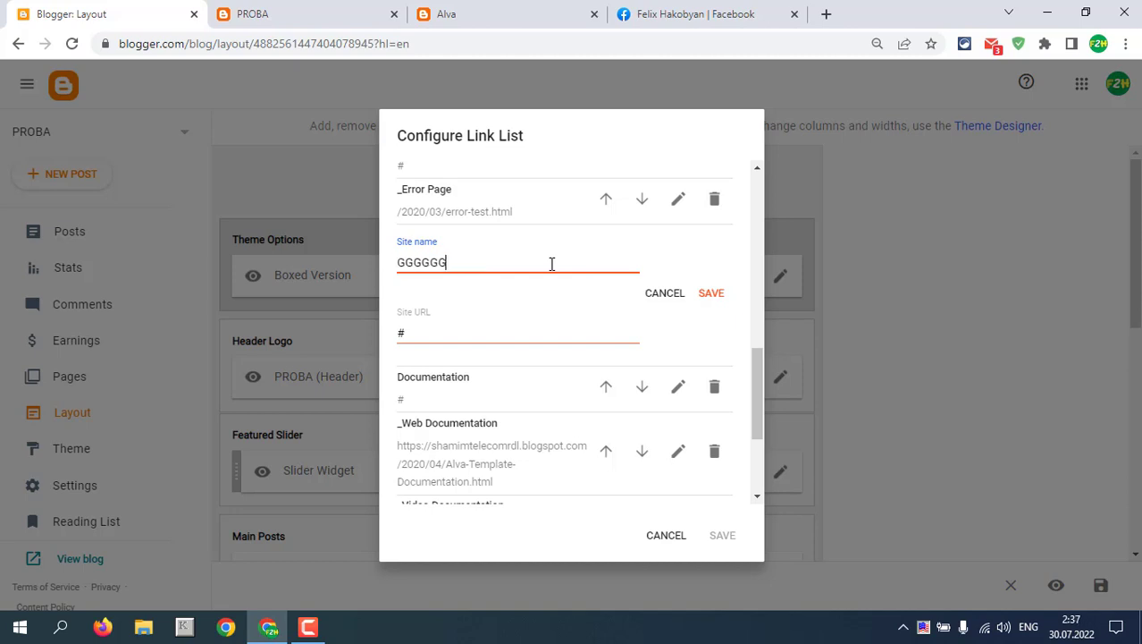
{"action": "left_click", "coordinate": [714, 295]}
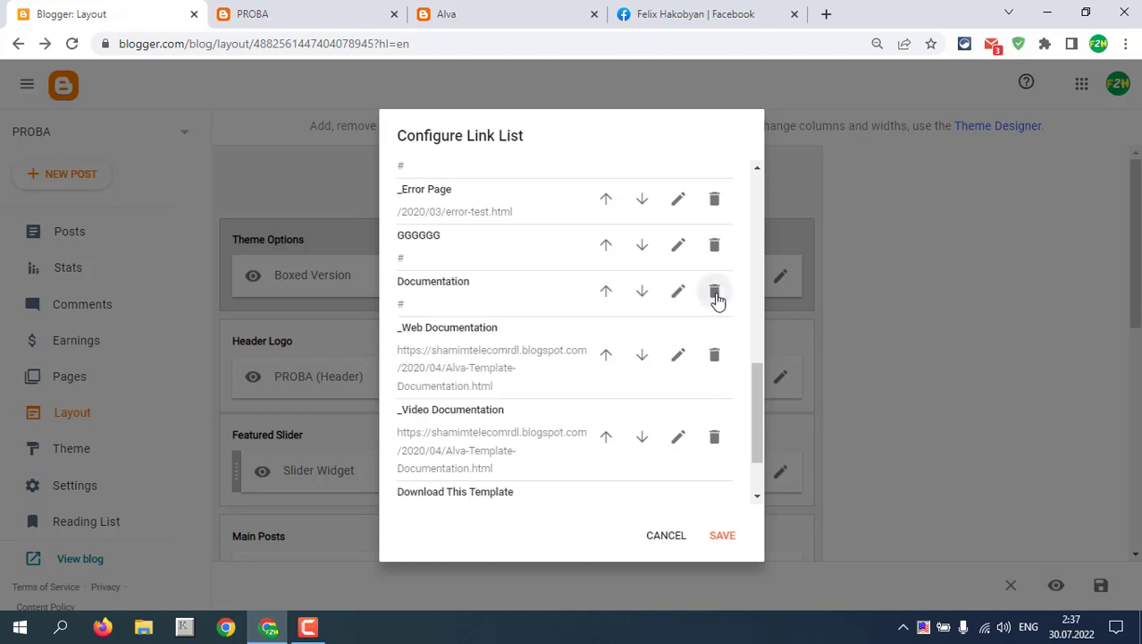
{"action": "left_click", "coordinate": [722, 537]}
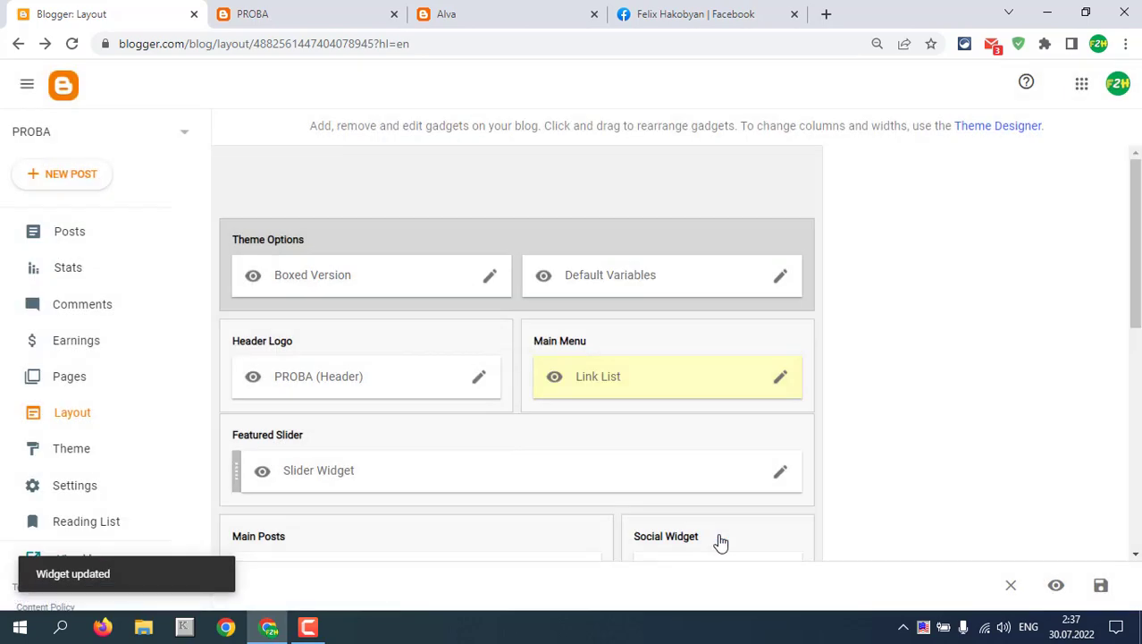
Step: Reload the PROBA blog's homepage to check the header menu
{"action": "left_click", "coordinate": [286, 9]}
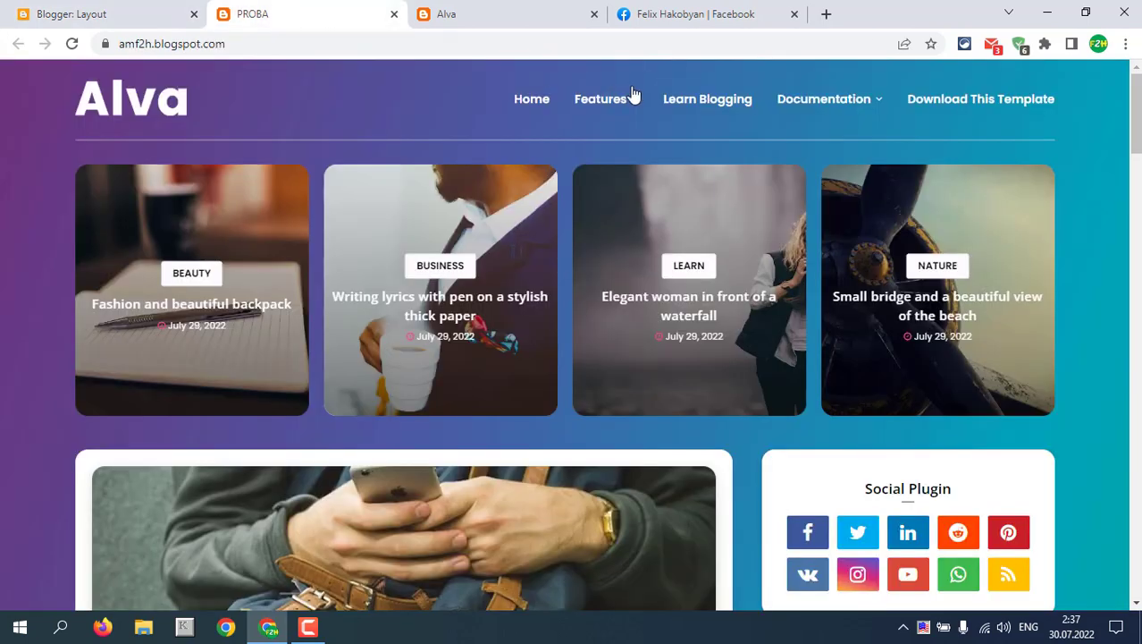
{"action": "mouse_move", "coordinate": [590, 102]}
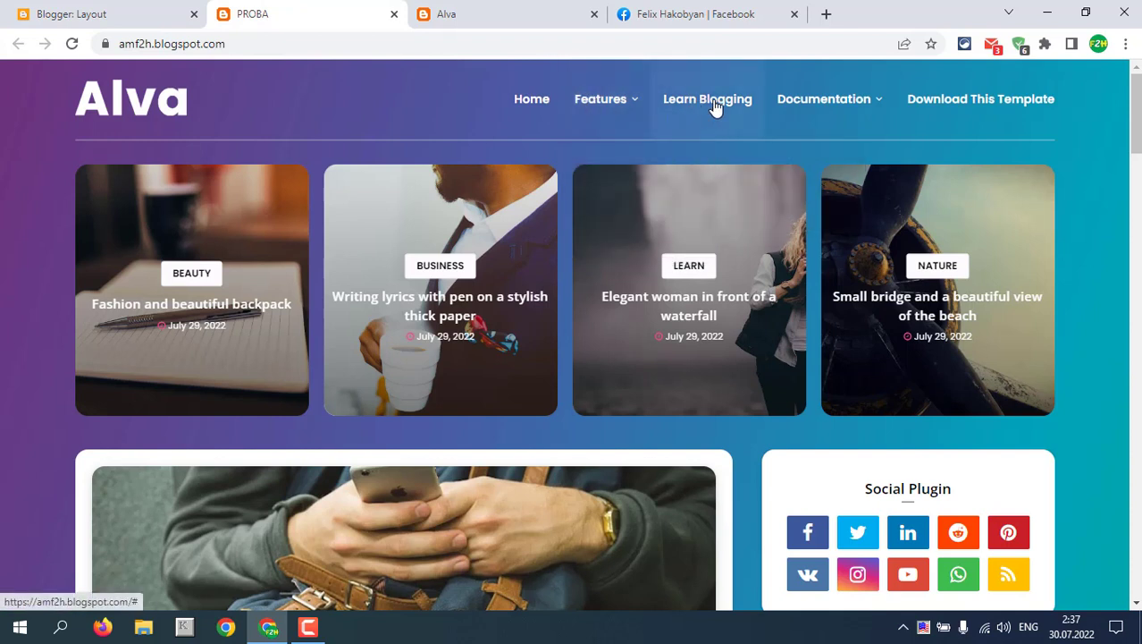
{"action": "left_click", "coordinate": [73, 43]}
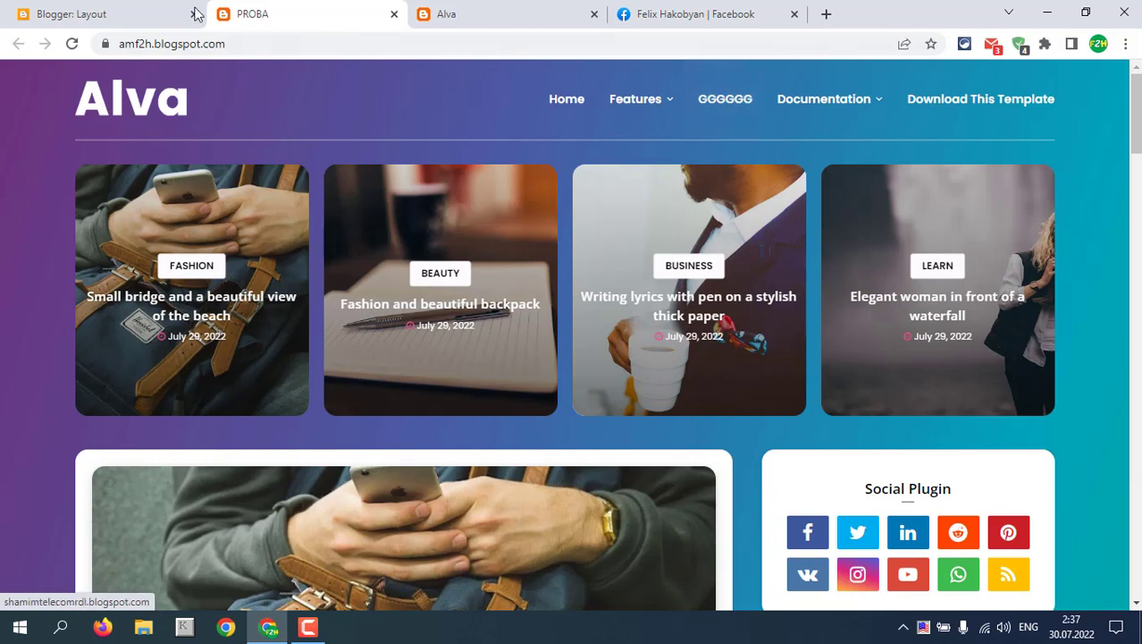
Step: Add a new item named DDDD with the URL # to the layout's Main Menu link list and save the widget
{"action": "left_click", "coordinate": [120, 9]}
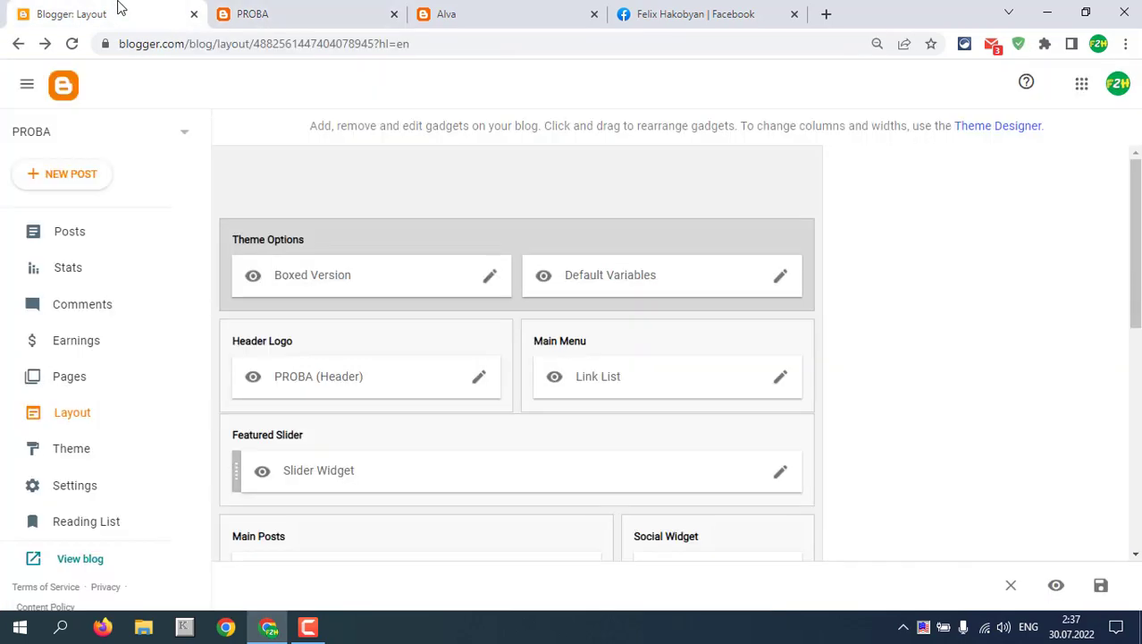
{"action": "left_click", "coordinate": [780, 377]}
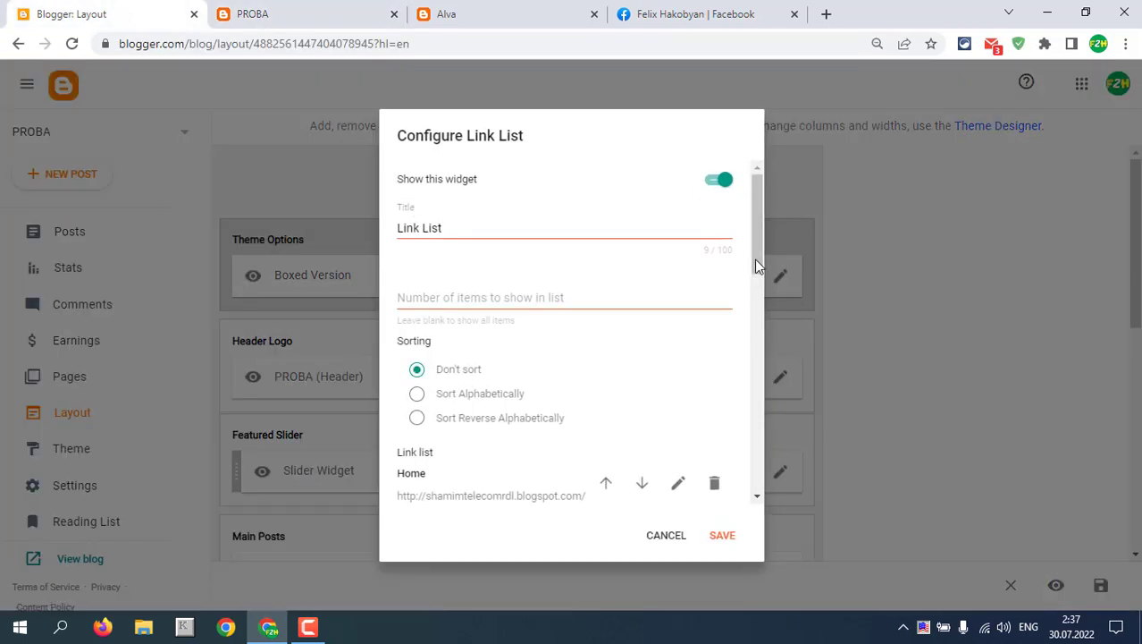
{"action": "left_click_drag", "start_coordinate": [755, 255], "coordinate": [750, 422]}
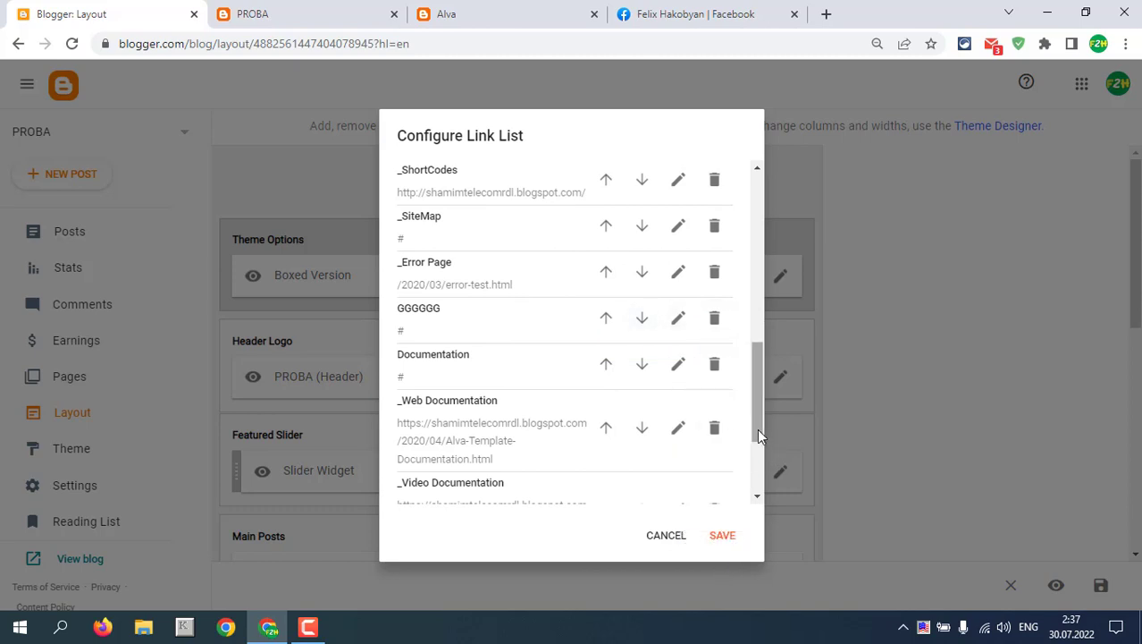
{"action": "left_click_drag", "start_coordinate": [757, 428], "coordinate": [750, 252]}
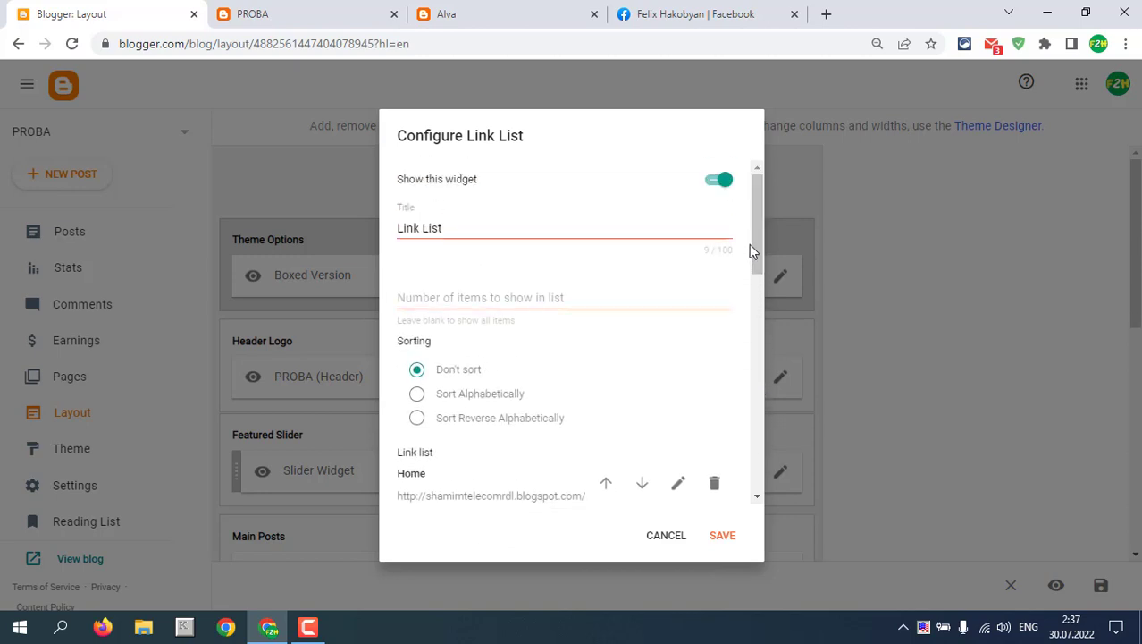
{"action": "left_click_drag", "start_coordinate": [755, 243], "coordinate": [747, 487]}
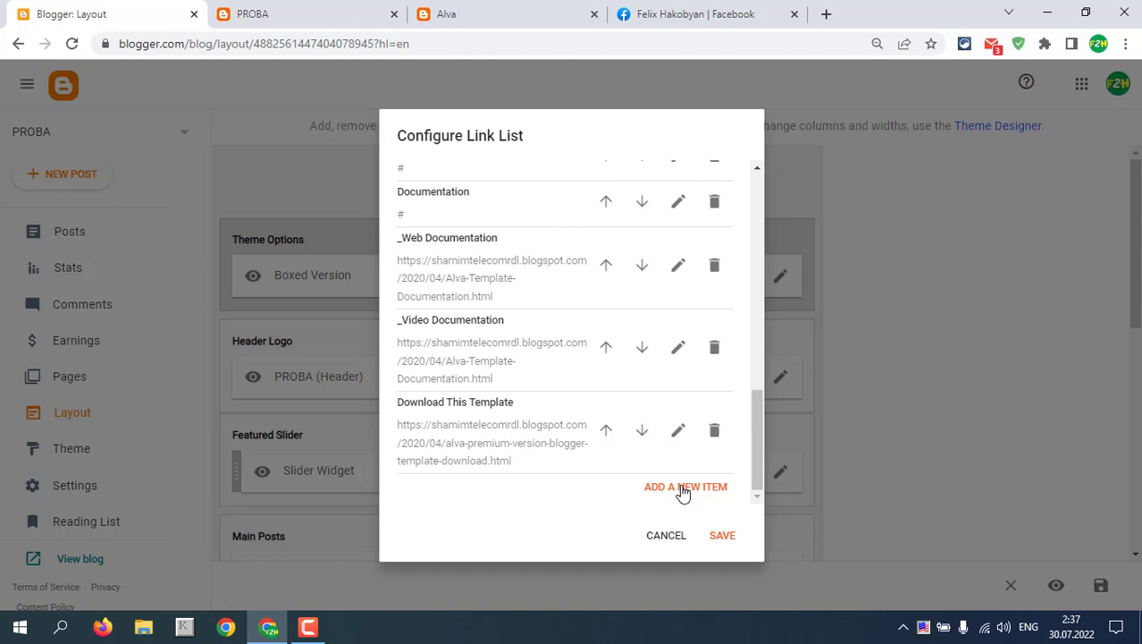
{"action": "left_click", "coordinate": [683, 491]}
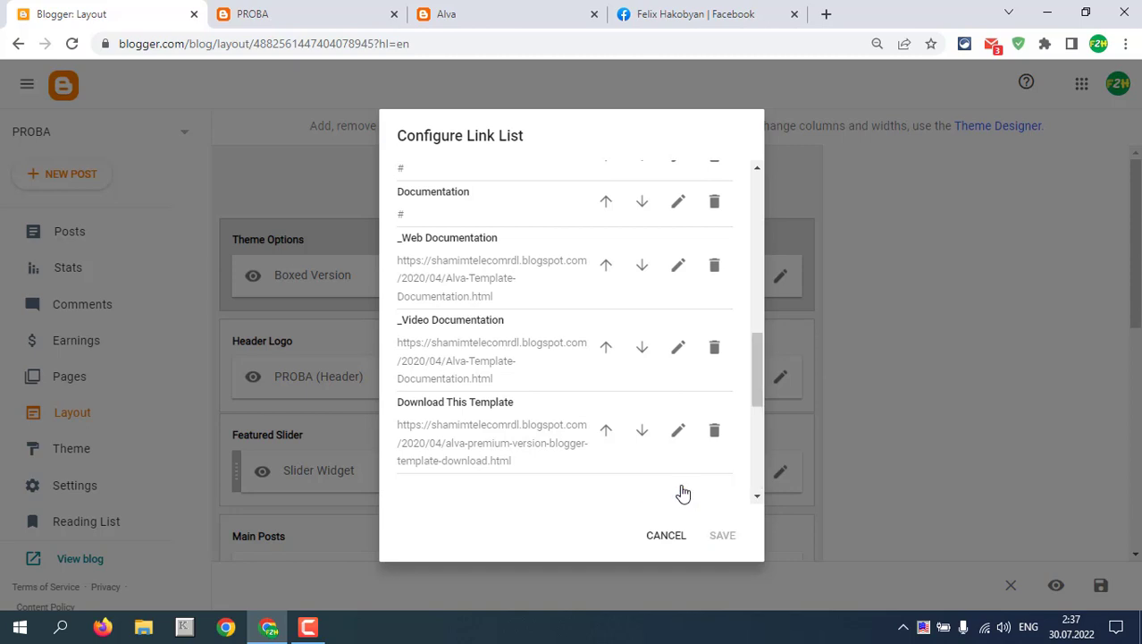
{"action": "left_click_drag", "start_coordinate": [758, 382], "coordinate": [760, 431]}
{"action": "left_click", "coordinate": [469, 283]}
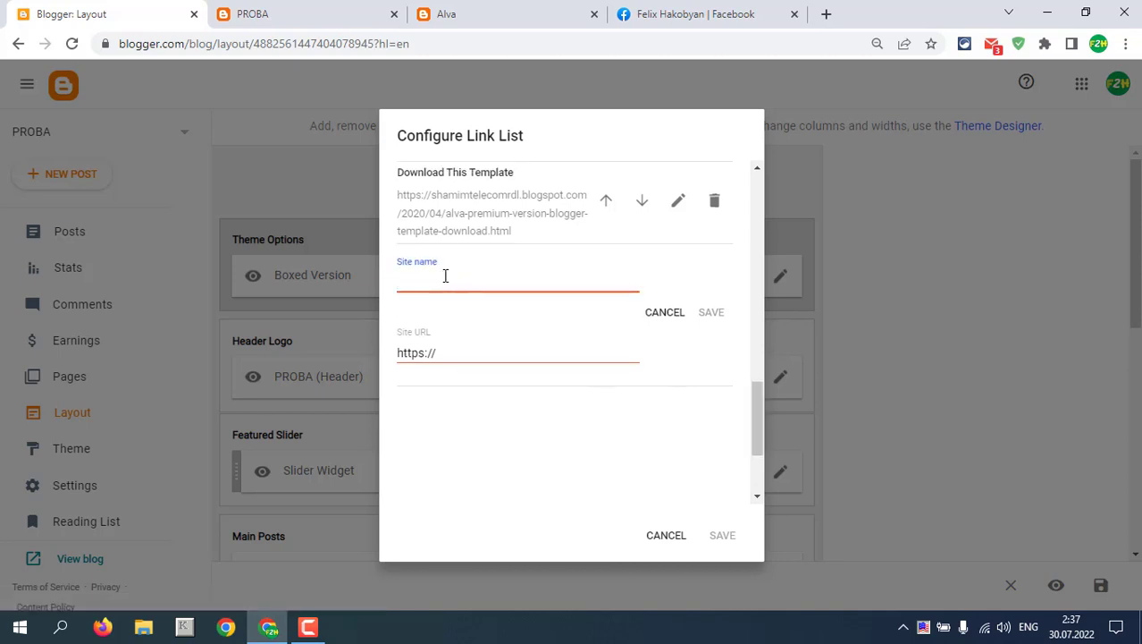
{"action": "type", "text": "DDDD"}
{"action": "left_click_drag", "start_coordinate": [477, 350], "coordinate": [397, 351]}
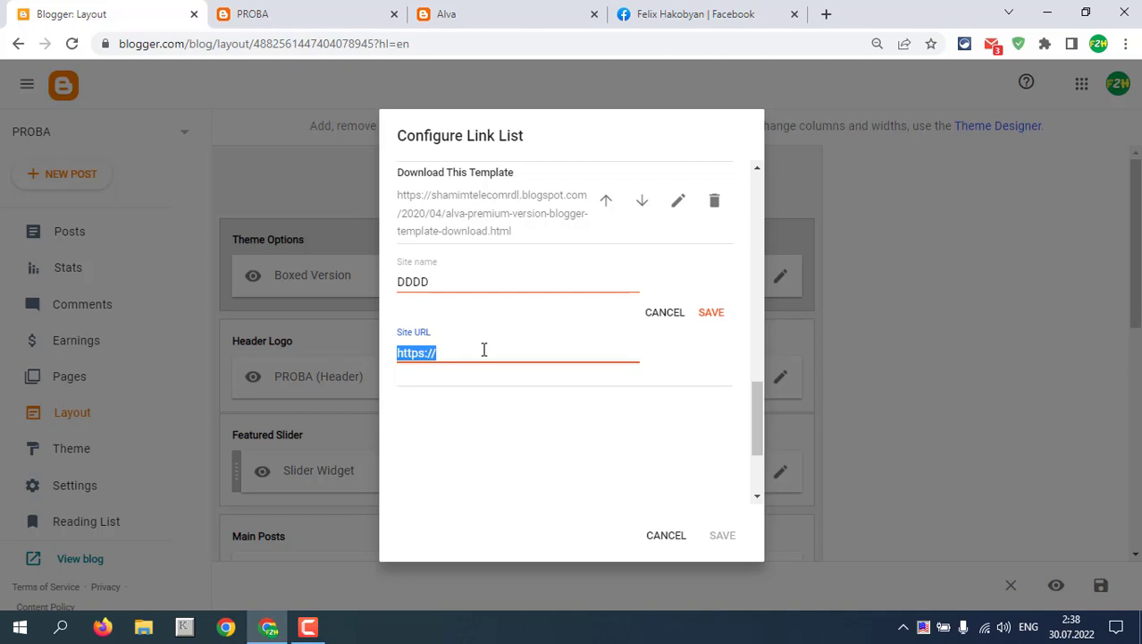
{"action": "type", "text": "#"}
{"action": "left_click", "coordinate": [714, 315]}
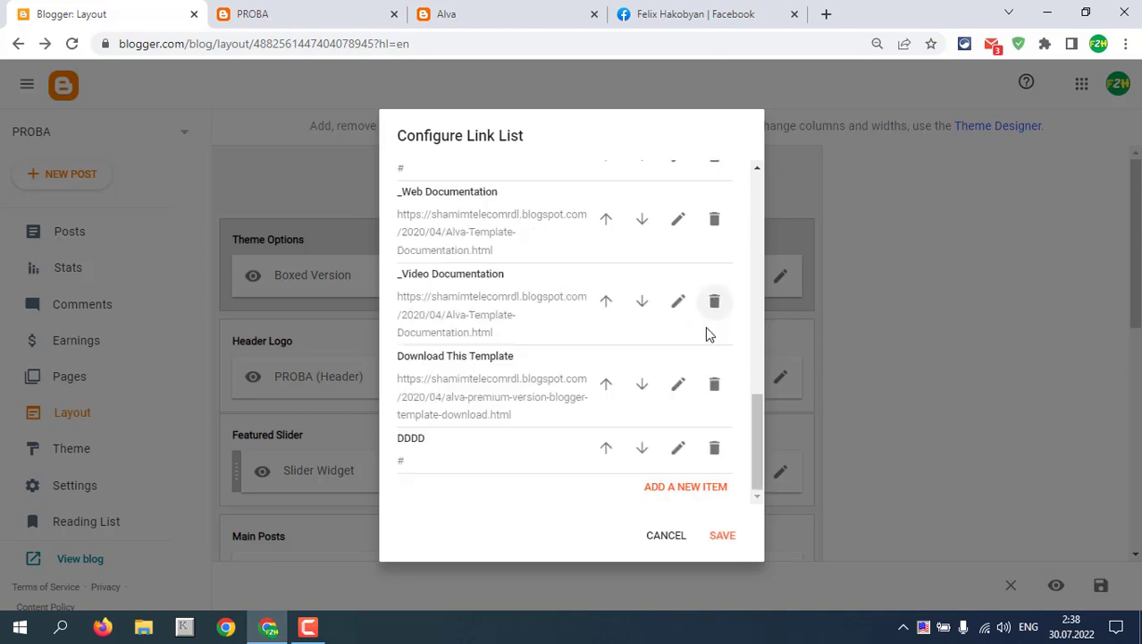
{"action": "left_click", "coordinate": [722, 535]}
Step: Reload the PROBA blog's homepage and try the DDDD link in its header menu
{"action": "left_click", "coordinate": [319, 15]}
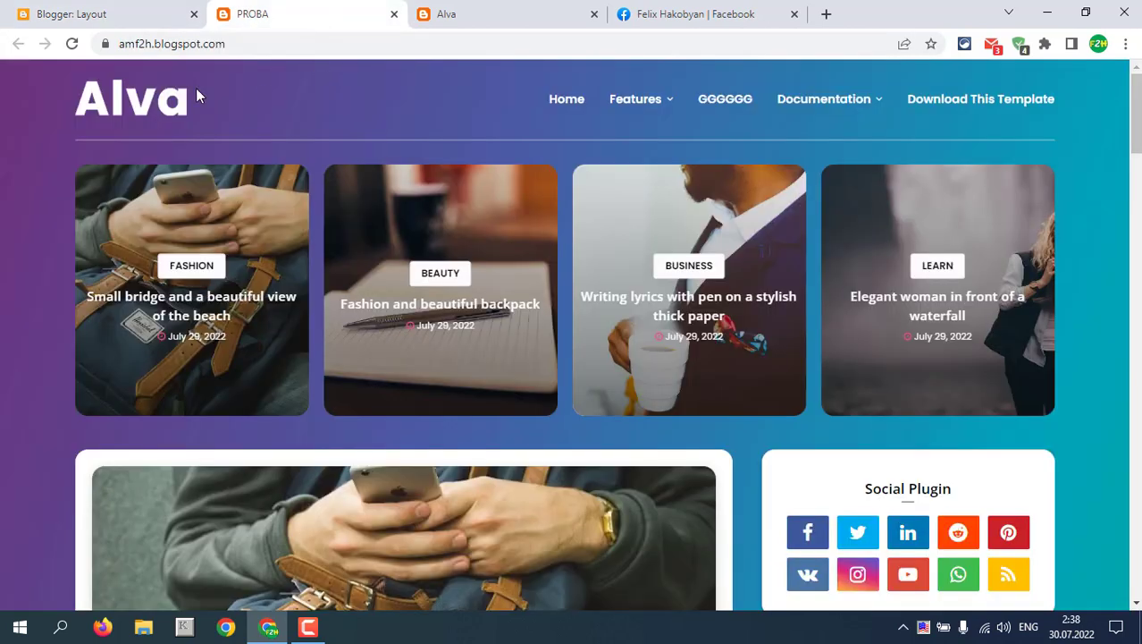
{"action": "left_click", "coordinate": [72, 44]}
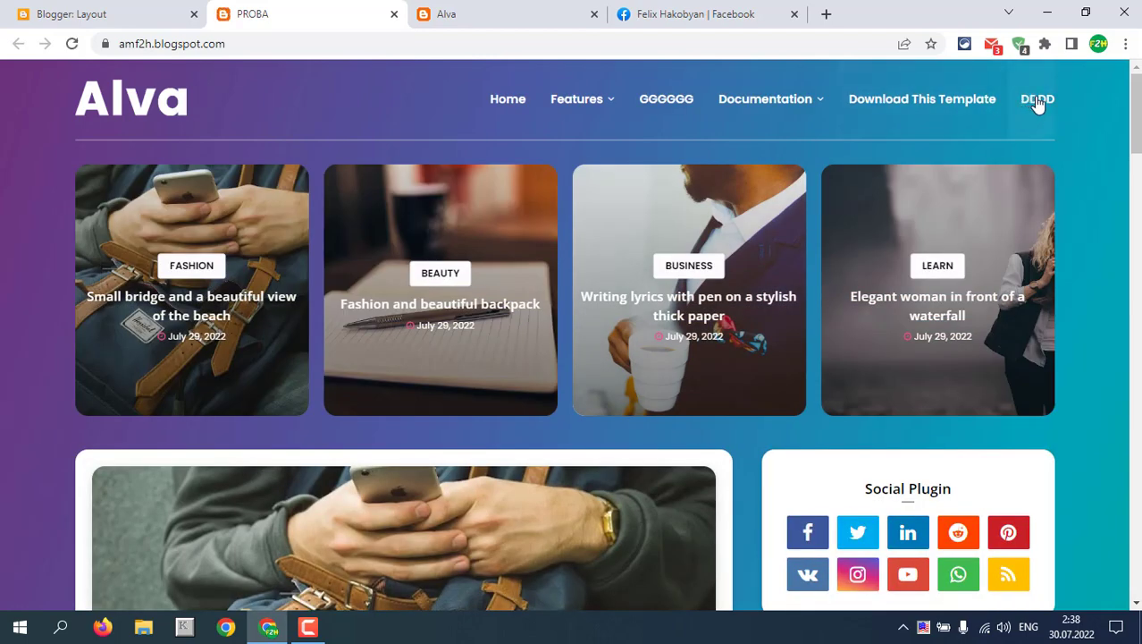
{"action": "left_click", "coordinate": [1037, 105]}
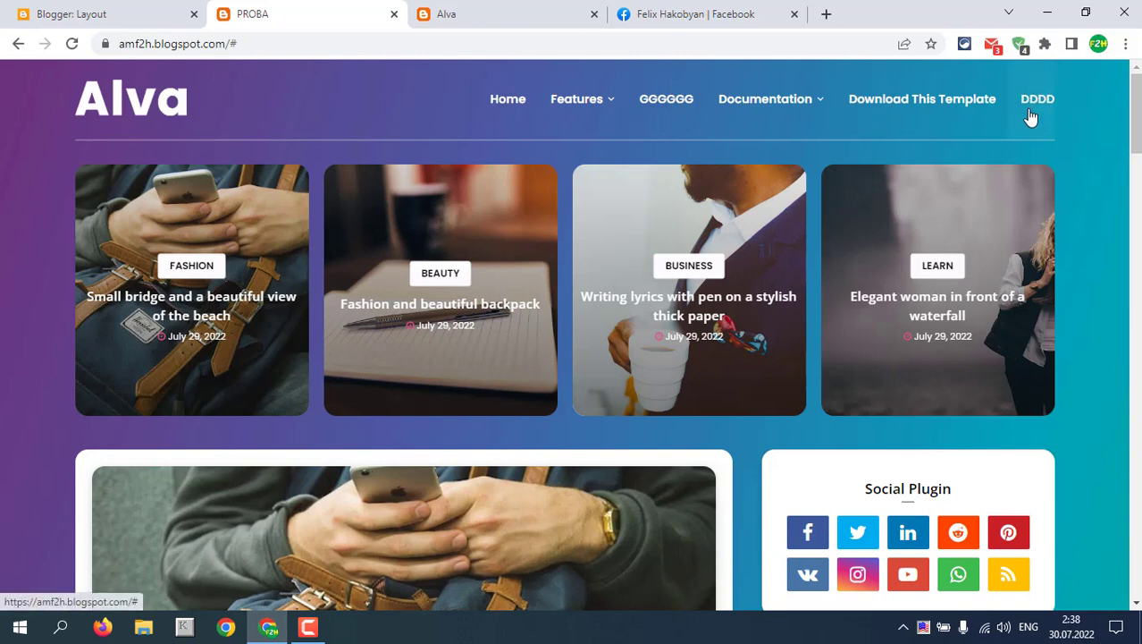
Step: Delete the DDDD item from the layout's Main Menu link list and save the widget
{"action": "left_click", "coordinate": [148, 10]}
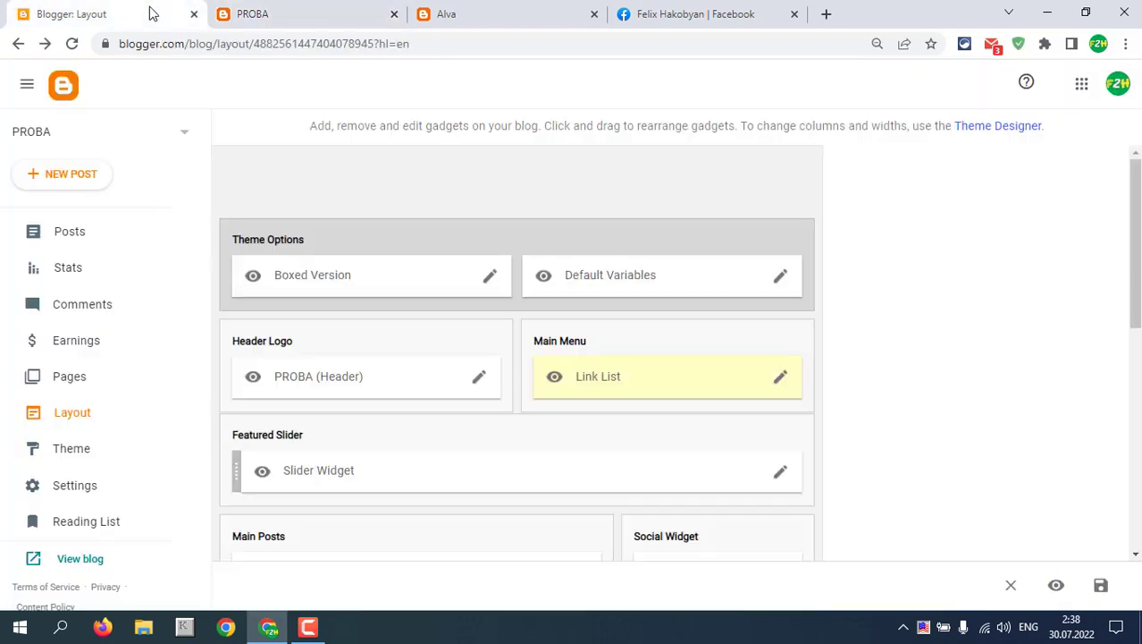
{"action": "left_click", "coordinate": [781, 380]}
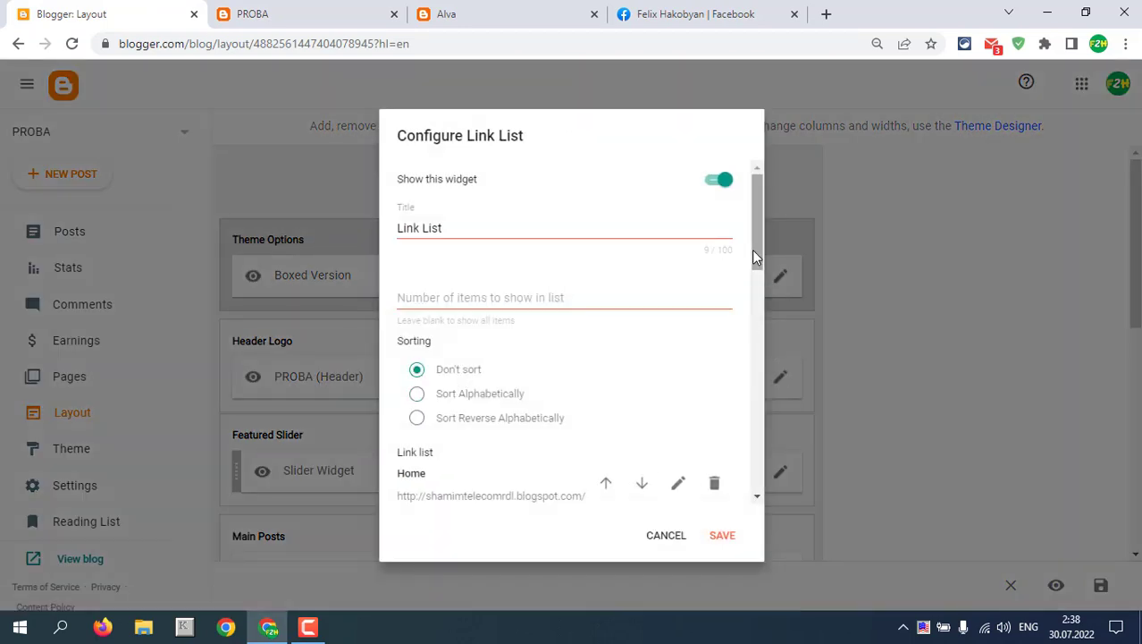
{"action": "left_click_drag", "start_coordinate": [752, 249], "coordinate": [758, 505]}
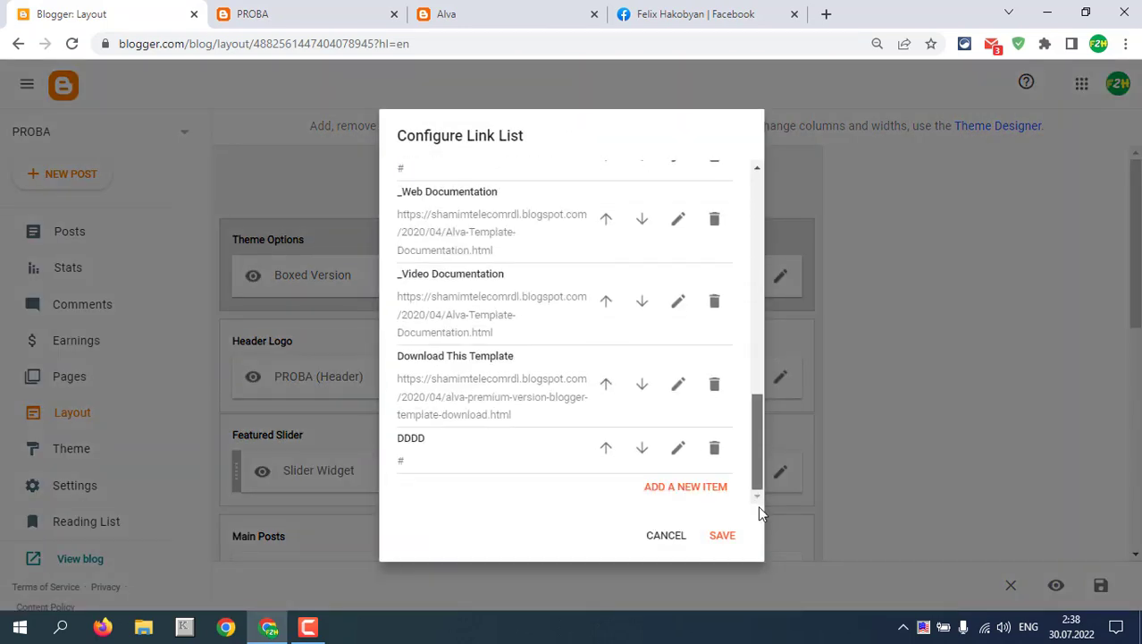
{"action": "left_click", "coordinate": [717, 456]}
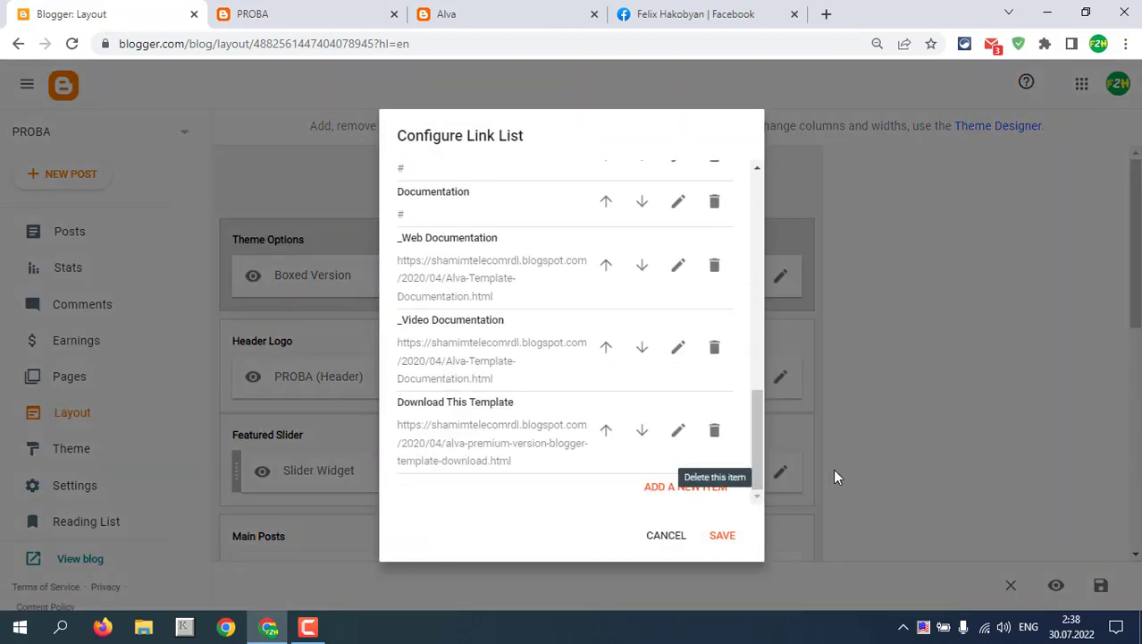
{"action": "left_click", "coordinate": [722, 536]}
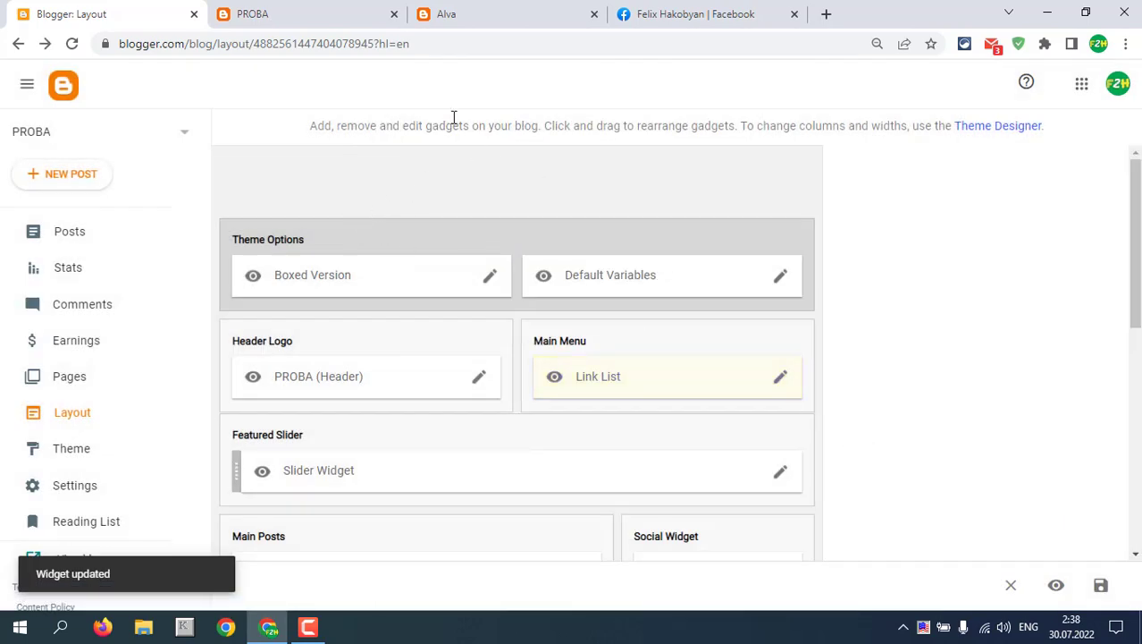
Step: Compare the PROBA blog's homepage with the Main Posts, Social Widget and Sidebar Right sections of its layout
{"action": "left_click", "coordinate": [320, 10]}
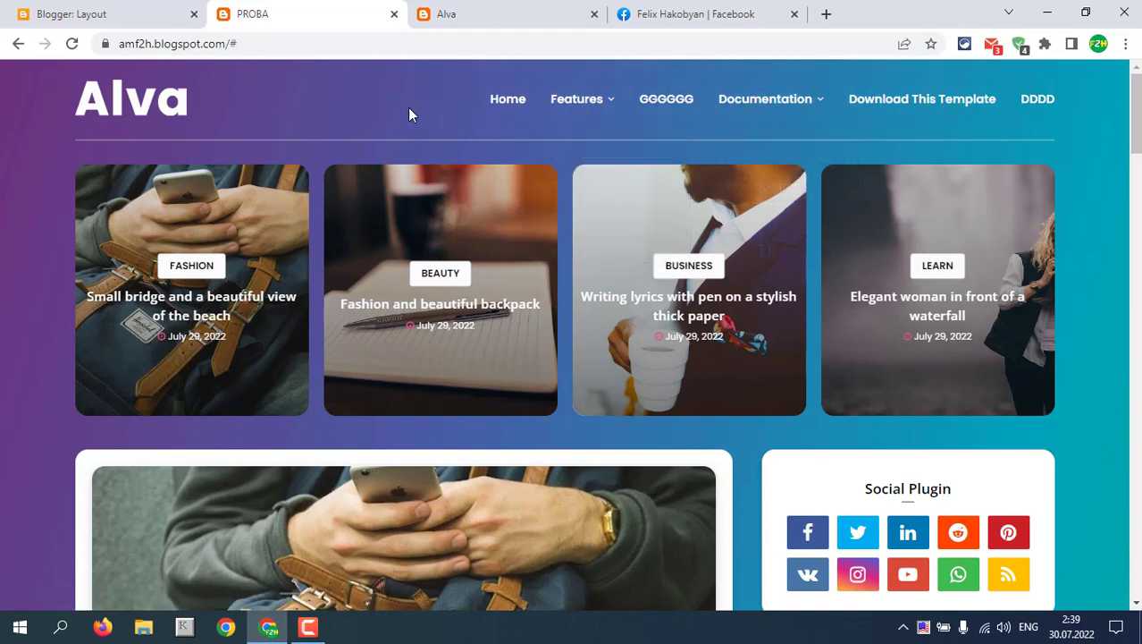
{"action": "mouse_move", "coordinate": [819, 103]}
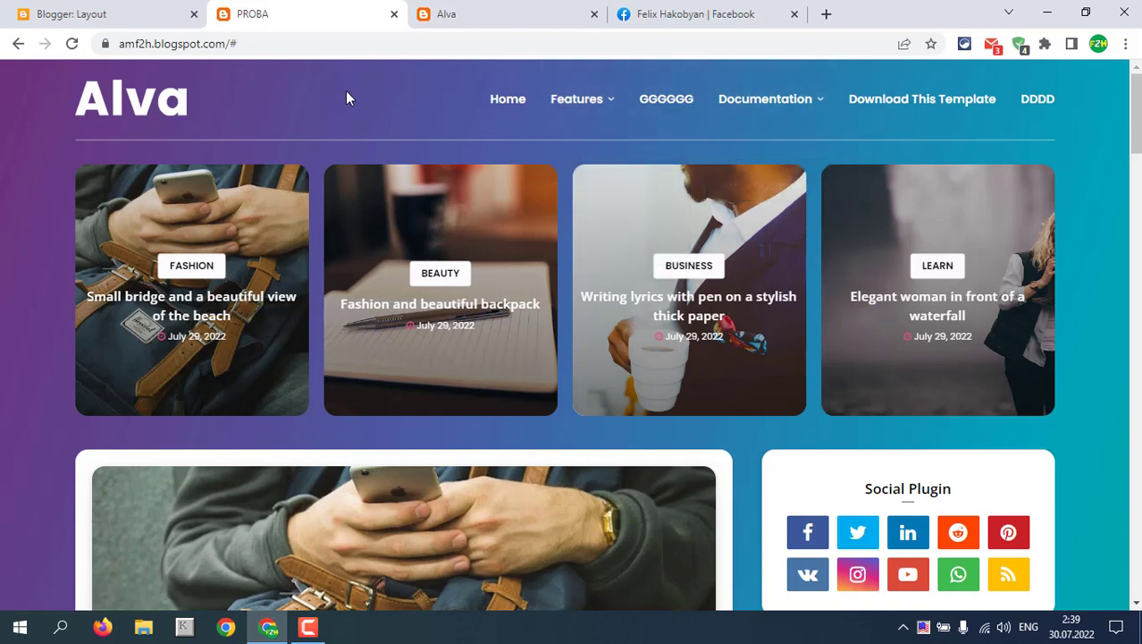
{"action": "left_click", "coordinate": [143, 15]}
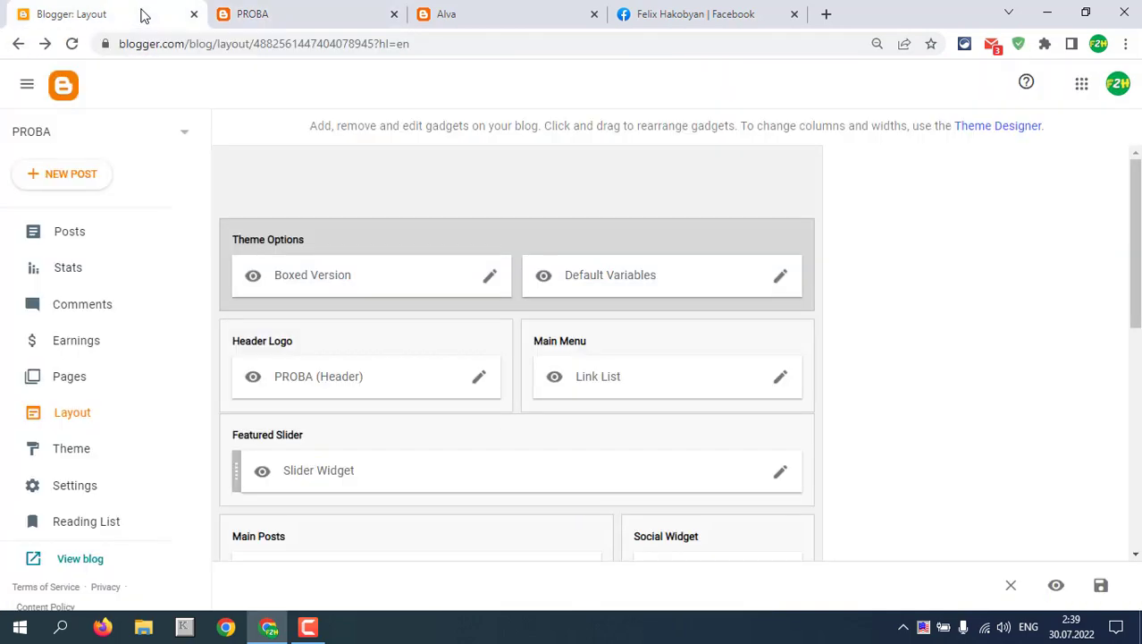
{"action": "left_click_drag", "start_coordinate": [1137, 248], "coordinate": [1138, 388]}
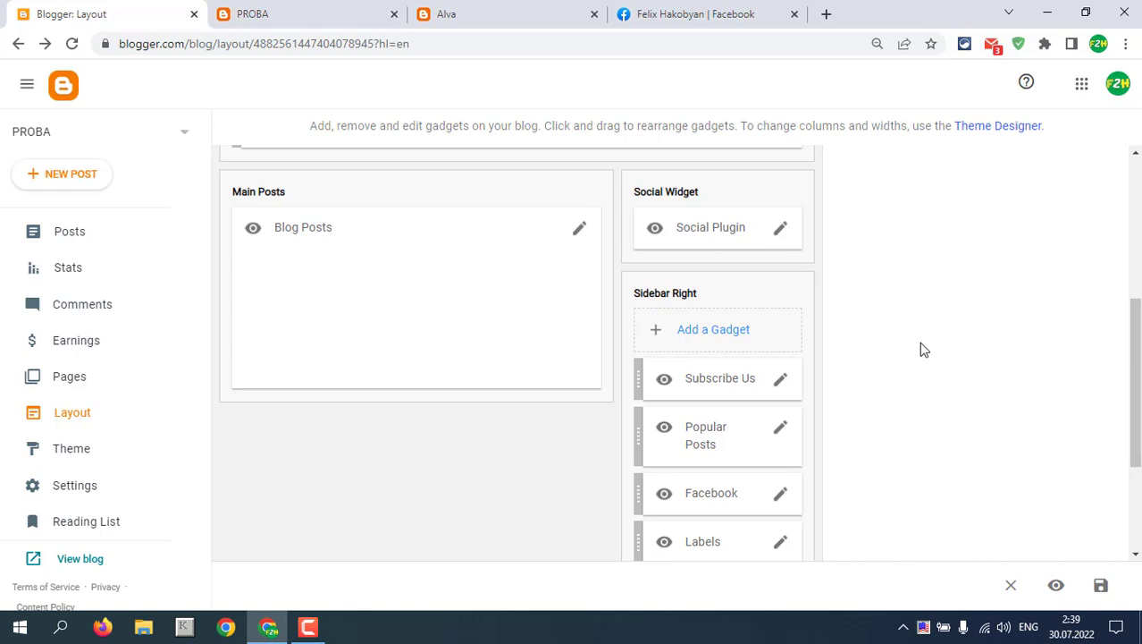
{"action": "left_click_drag", "start_coordinate": [1134, 370], "coordinate": [1135, 382]}
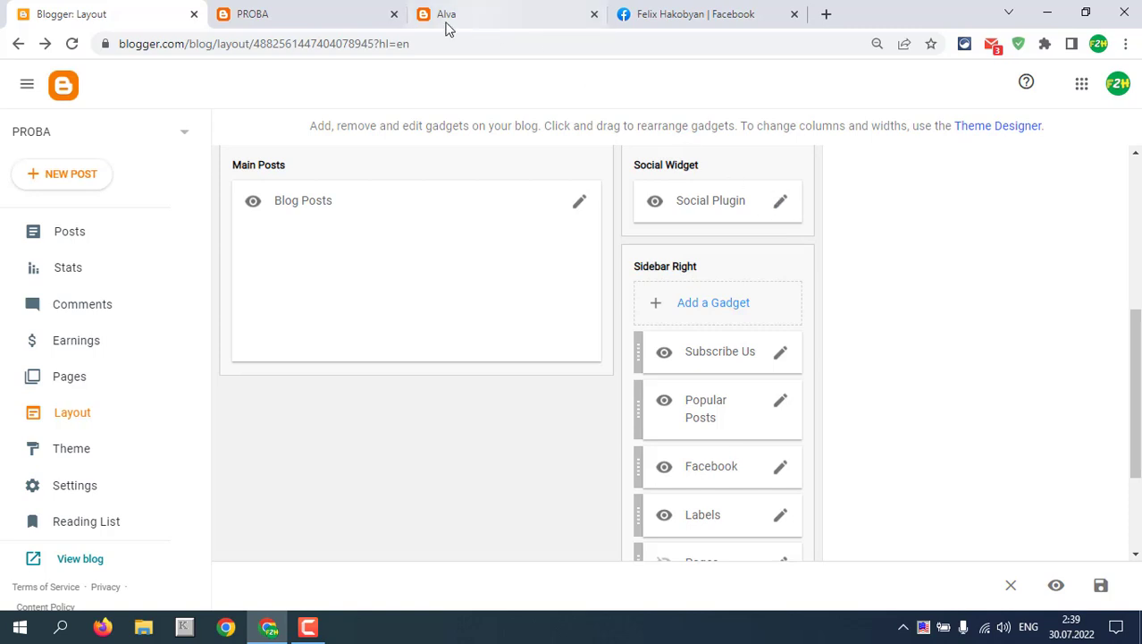
{"action": "left_click", "coordinate": [339, 20]}
{"action": "scroll", "coordinate": [876, 263], "scroll_direction": "down", "scroll_amount": 3}
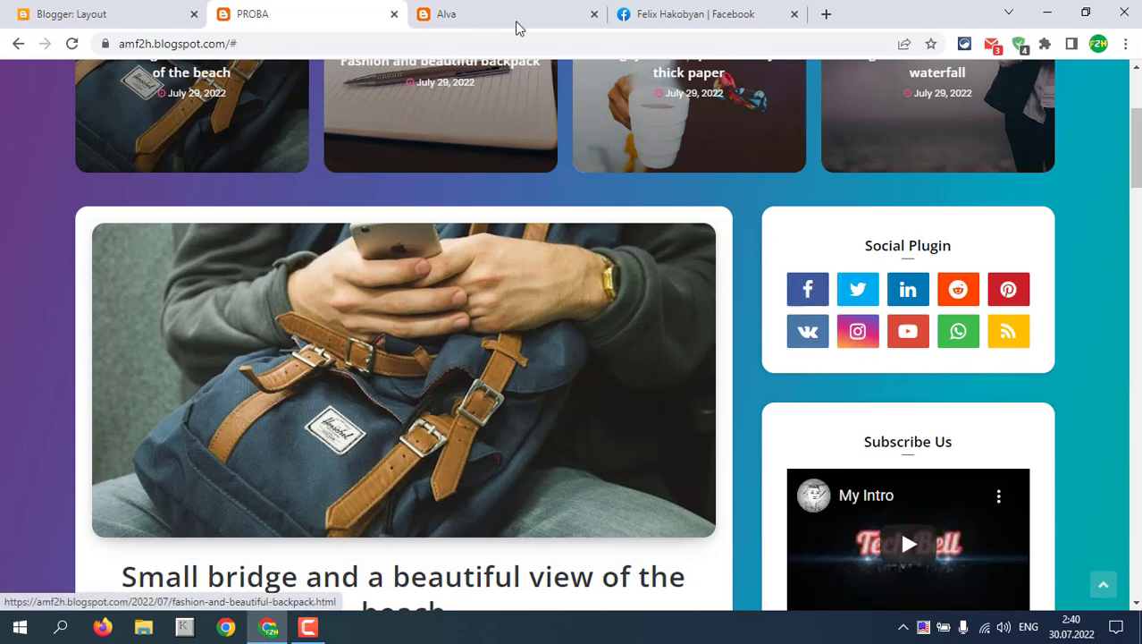
{"action": "left_click", "coordinate": [129, 20]}
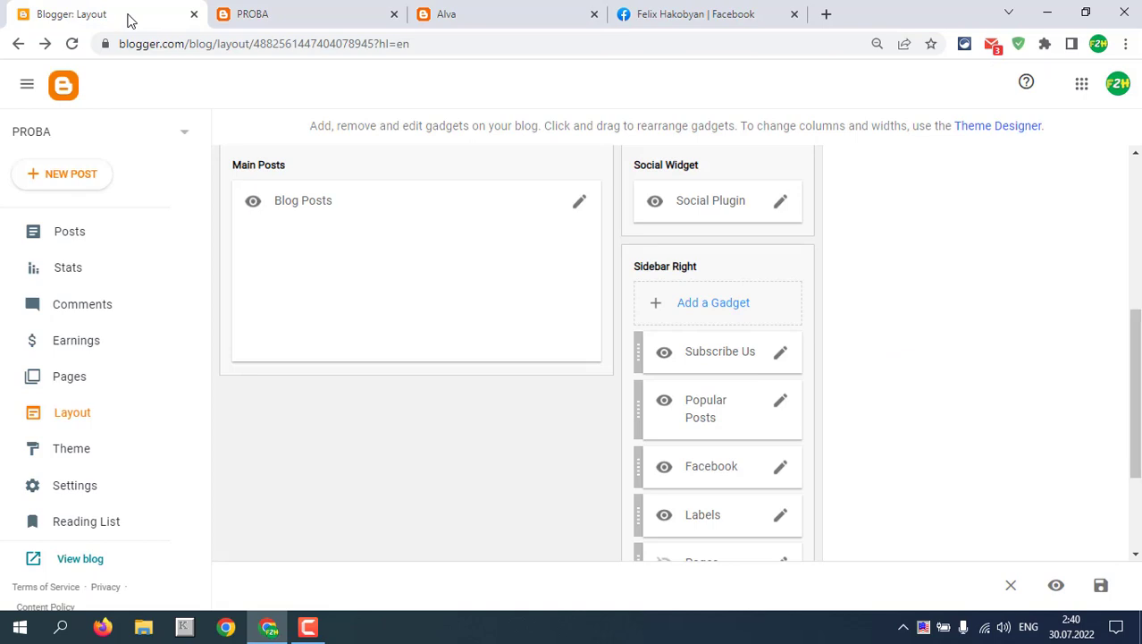
{"action": "left_click", "coordinate": [268, 15]}
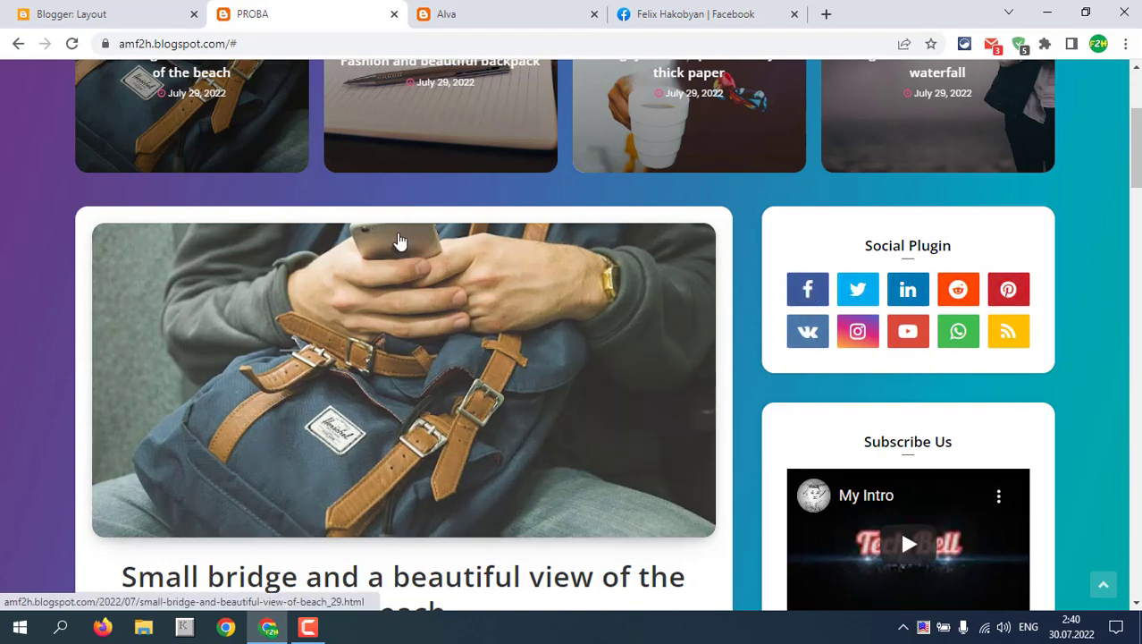
Step: Open the facebook item of the Social Plugin widget for editing and clear its site URL
{"action": "left_click", "coordinate": [98, 18]}
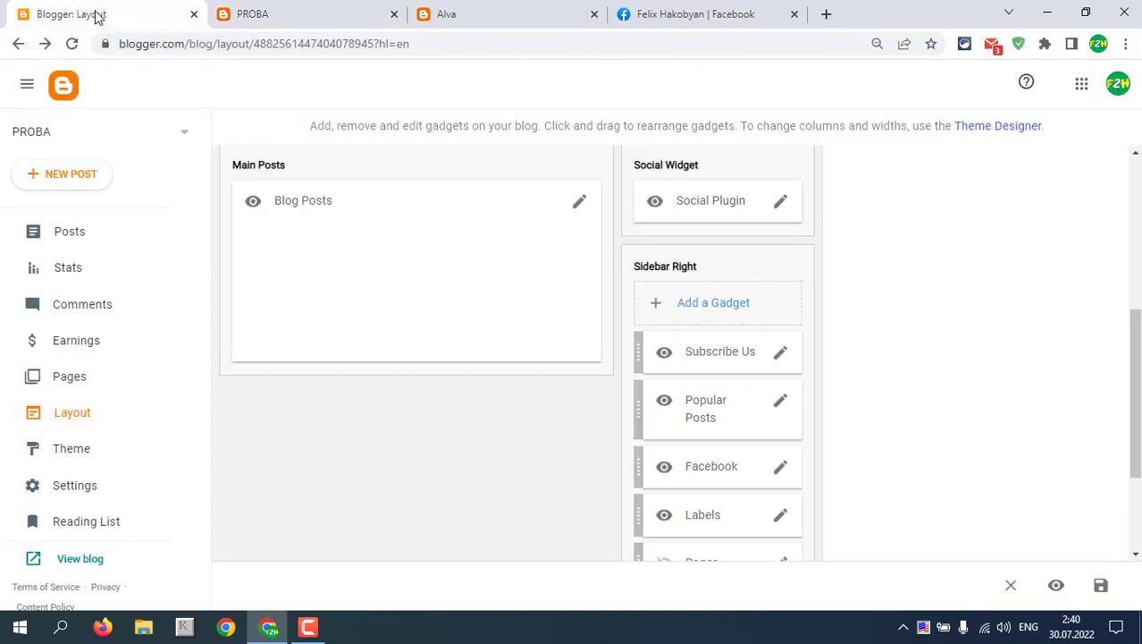
{"action": "left_click", "coordinate": [781, 201]}
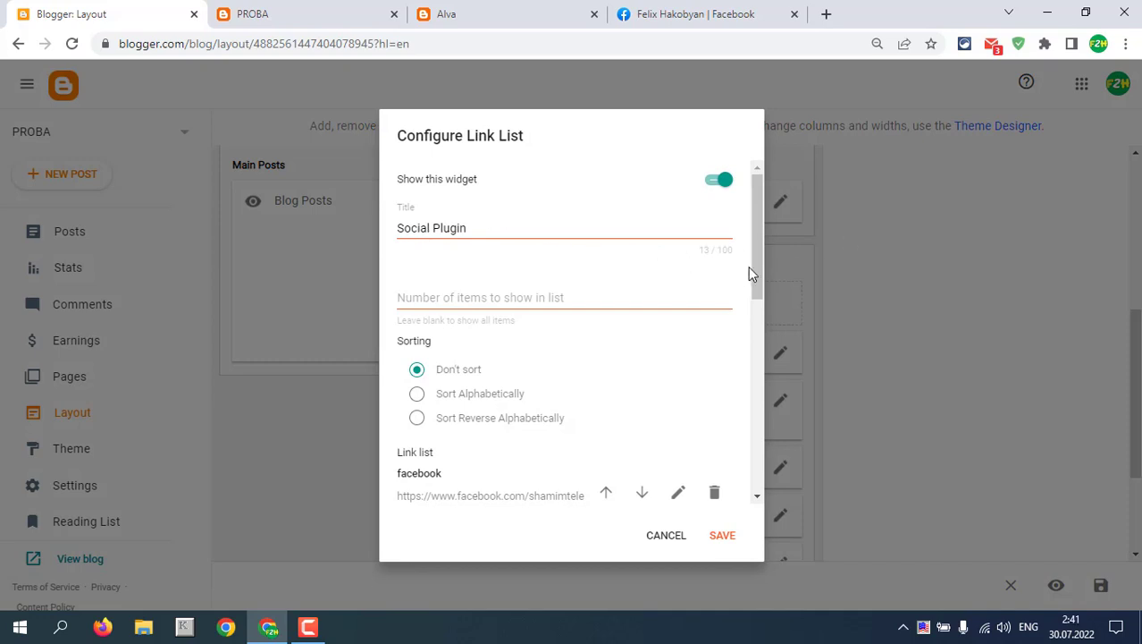
{"action": "left_click_drag", "start_coordinate": [756, 265], "coordinate": [756, 338]}
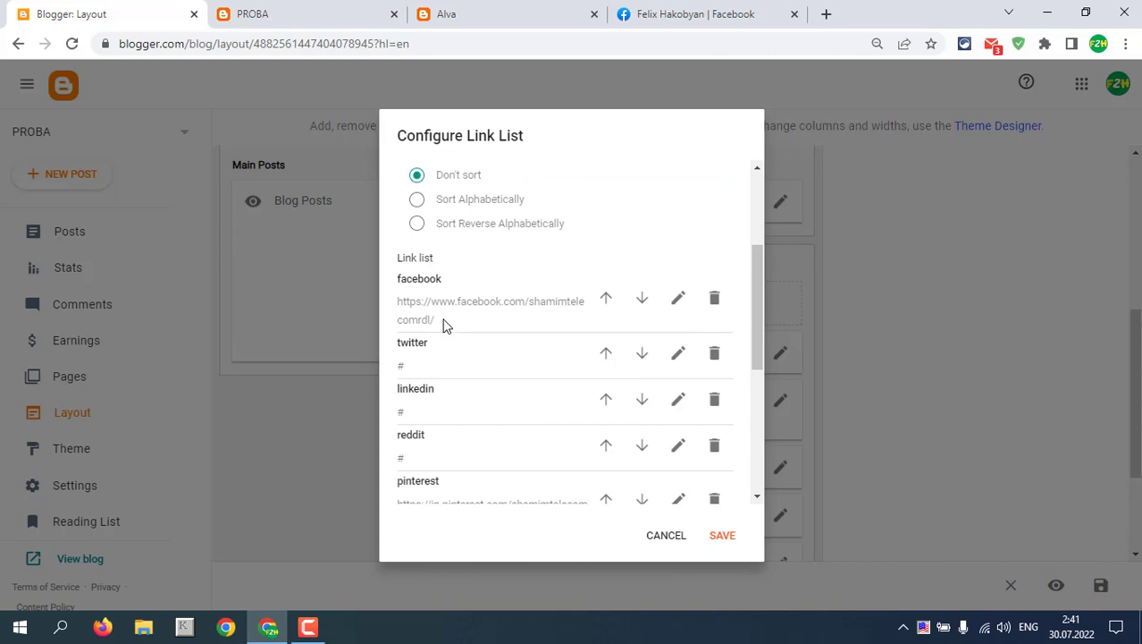
{"action": "left_click", "coordinate": [678, 301]}
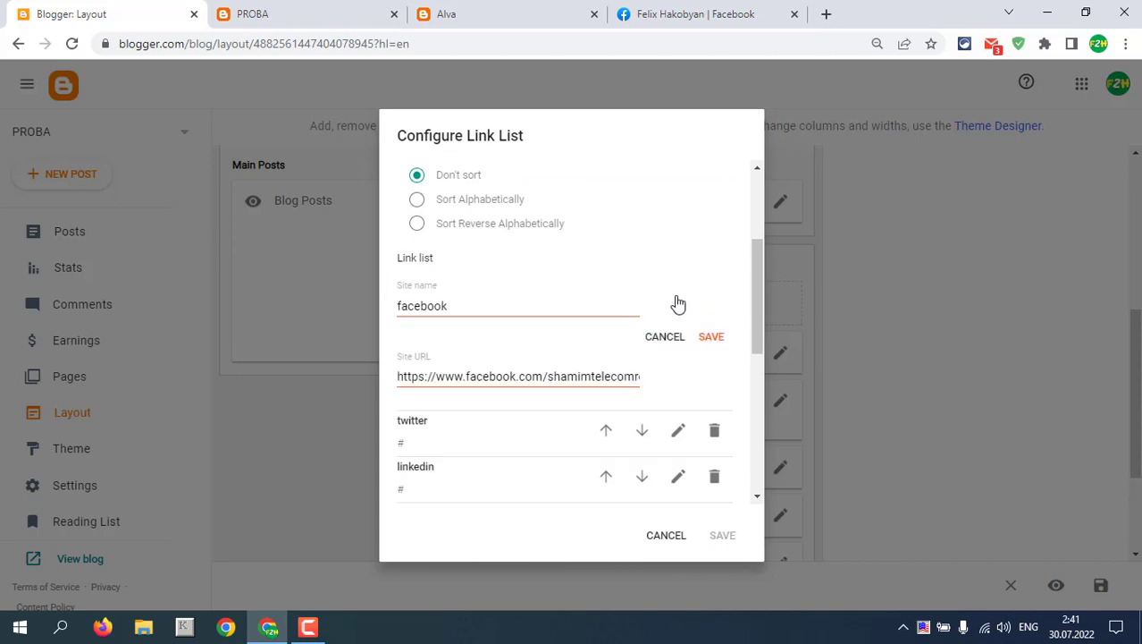
{"action": "triple_click", "coordinate": [600, 375]}
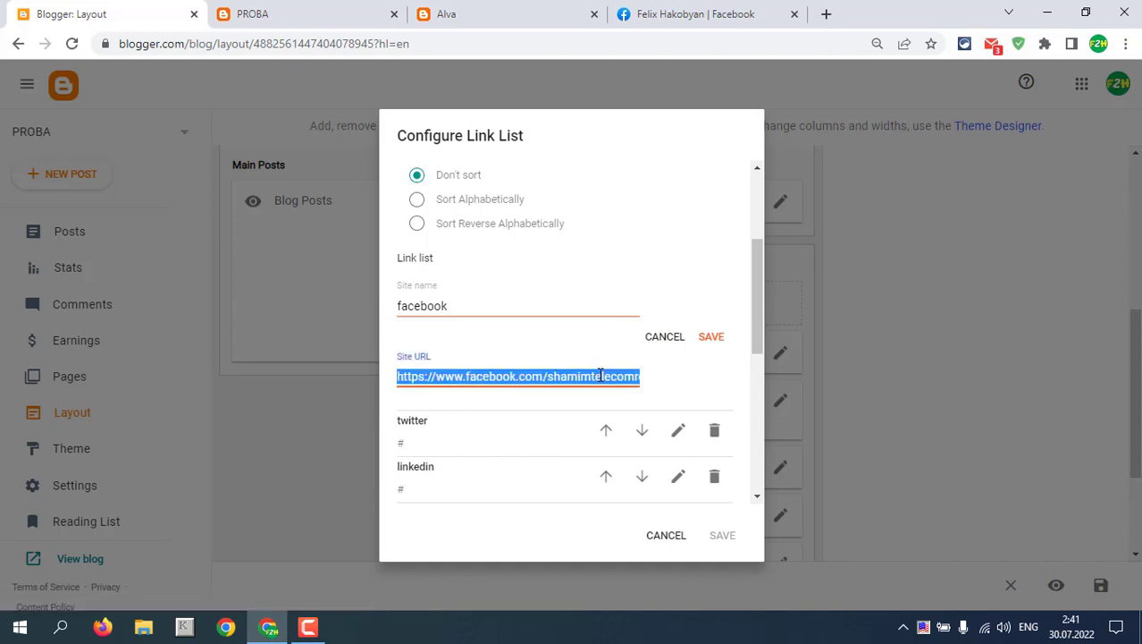
{"action": "key", "text": "BackSpace"}
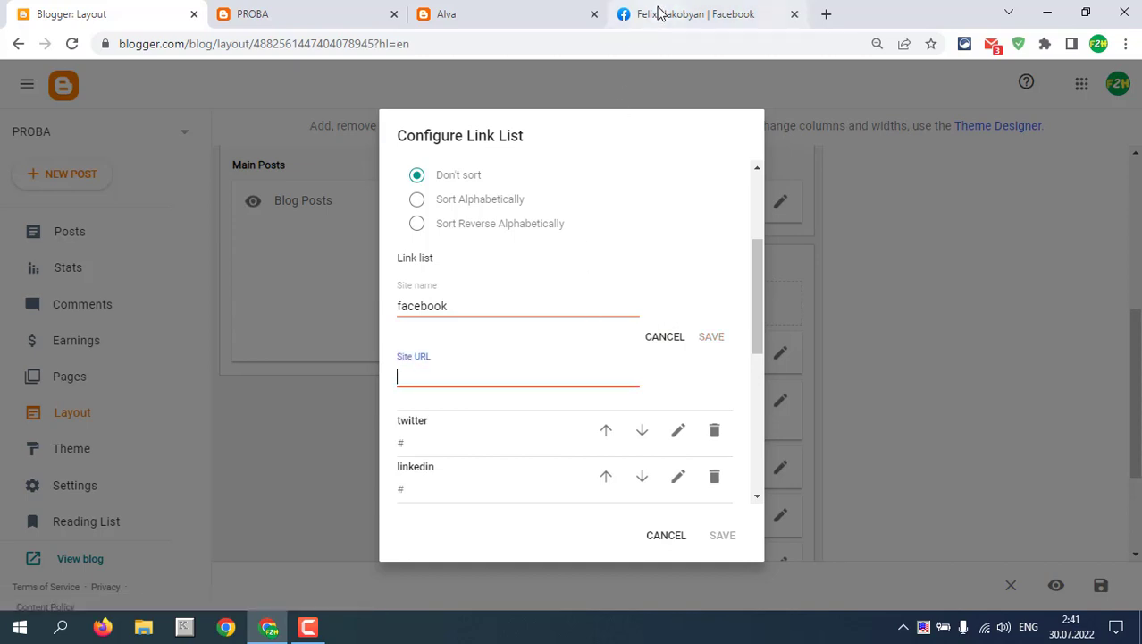
Step: Copy the profile page's address from the open Facebook page and paste it as the facebook item's site URL in Blogger
{"action": "left_click", "coordinate": [689, 14]}
{"action": "left_click", "coordinate": [213, 45]}
{"action": "right_click", "coordinate": [213, 45]}
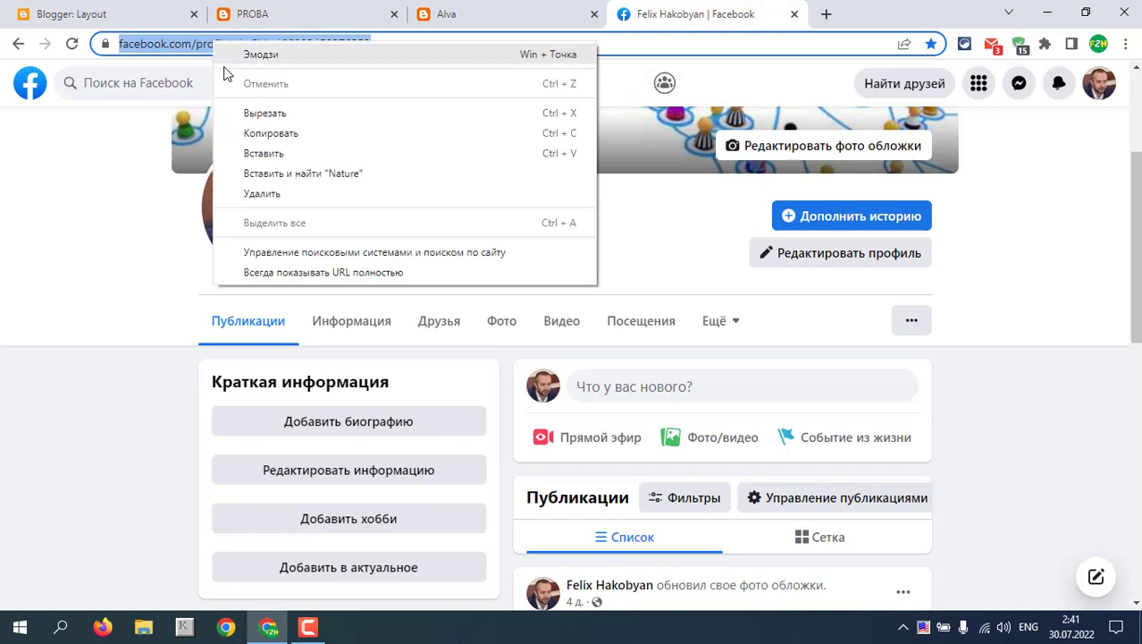
{"action": "left_click", "coordinate": [261, 134]}
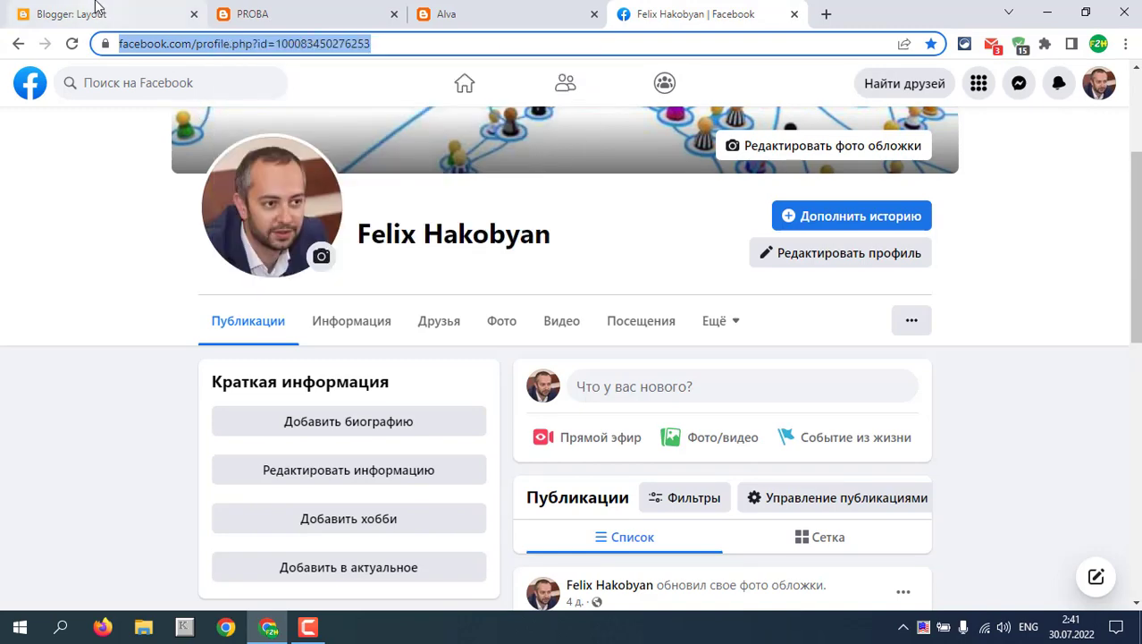
{"action": "left_click", "coordinate": [174, 14]}
{"action": "right_click", "coordinate": [416, 379]}
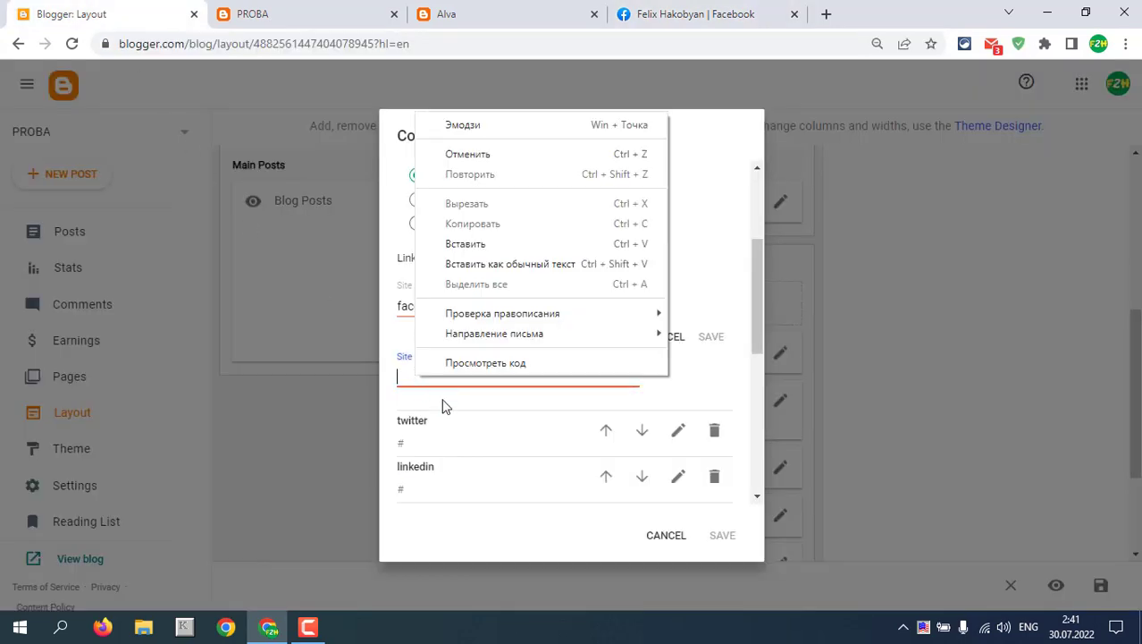
{"action": "left_click", "coordinate": [465, 244]}
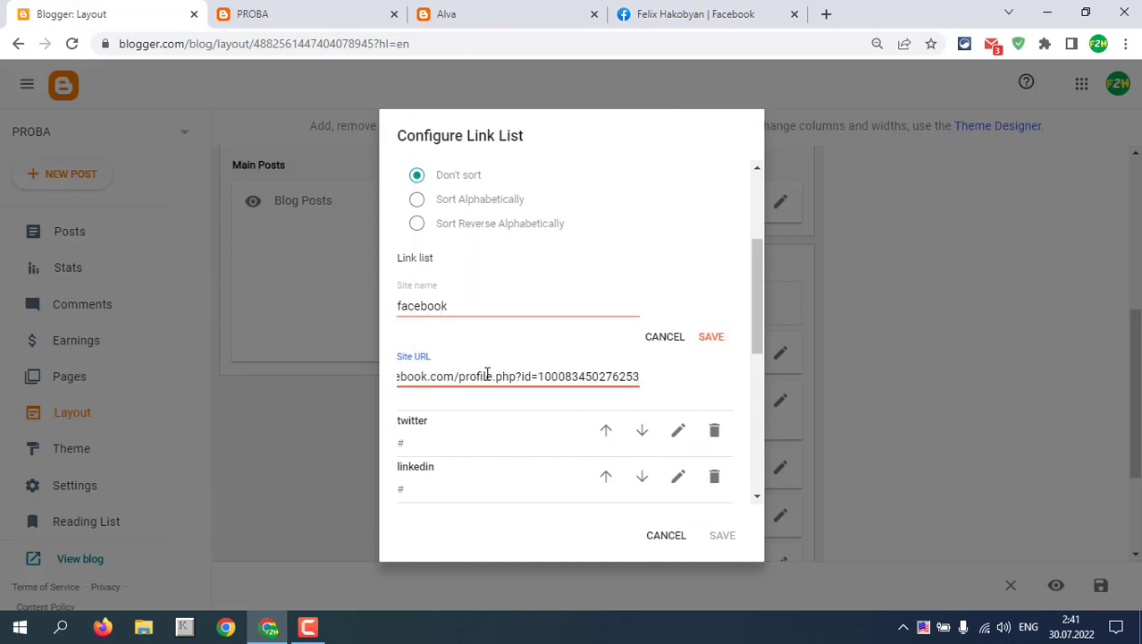
Step: Save the facebook item's new site URL and the Social Plugin widget
{"action": "left_click", "coordinate": [697, 337]}
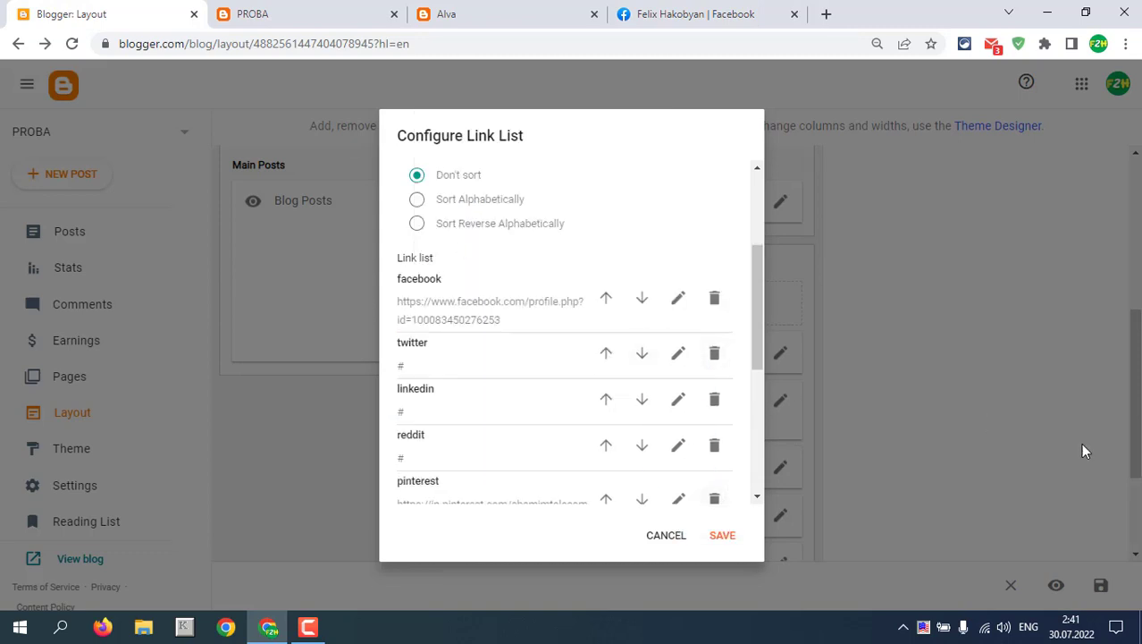
{"action": "left_click", "coordinate": [723, 537]}
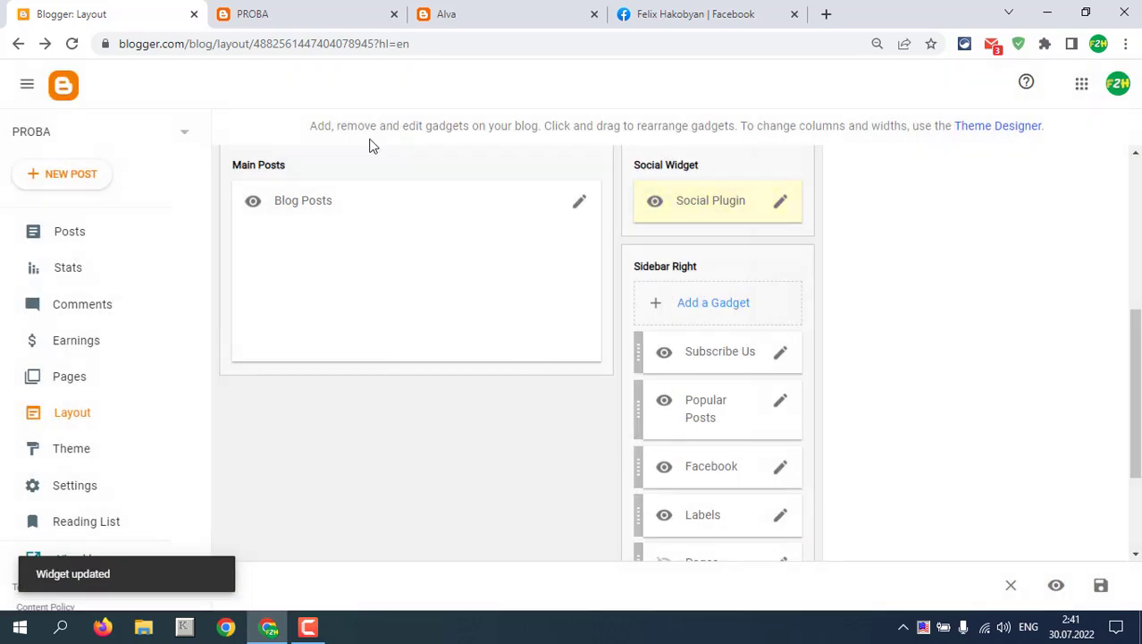
Step: Reload the PROBA blog, test the Facebook icon in its Social Plugin section, and close the profile page it opens
{"action": "left_click", "coordinate": [302, 12]}
{"action": "left_click", "coordinate": [72, 44]}
{"action": "scroll", "coordinate": [448, 282], "scroll_direction": "down", "scroll_amount": 3}
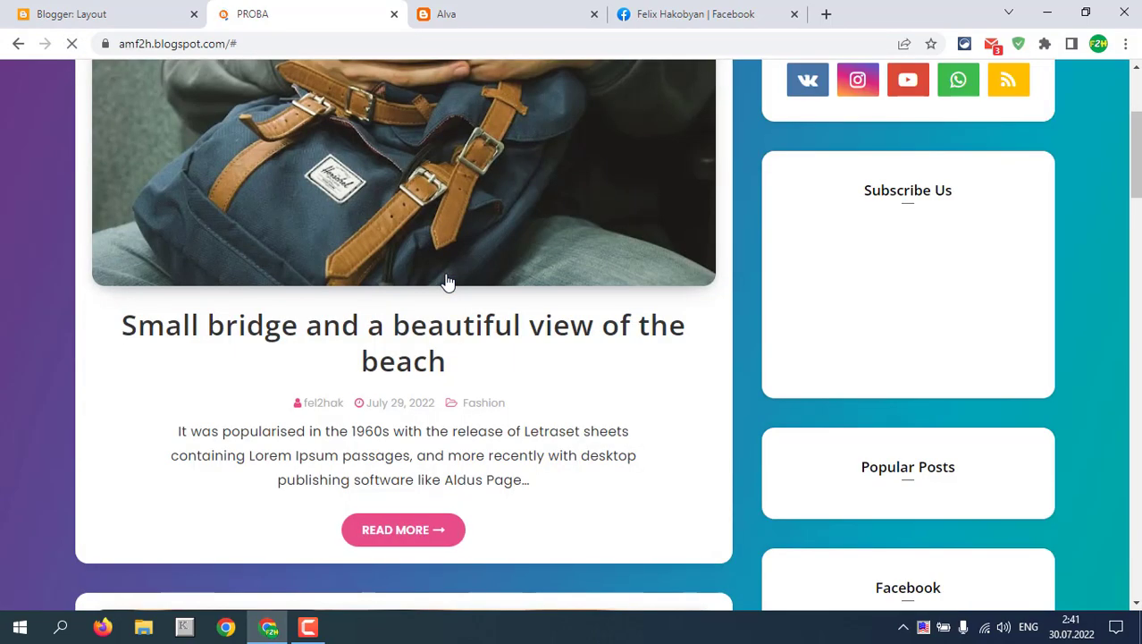
{"action": "scroll", "coordinate": [734, 296], "scroll_direction": "up", "scroll_amount": 3}
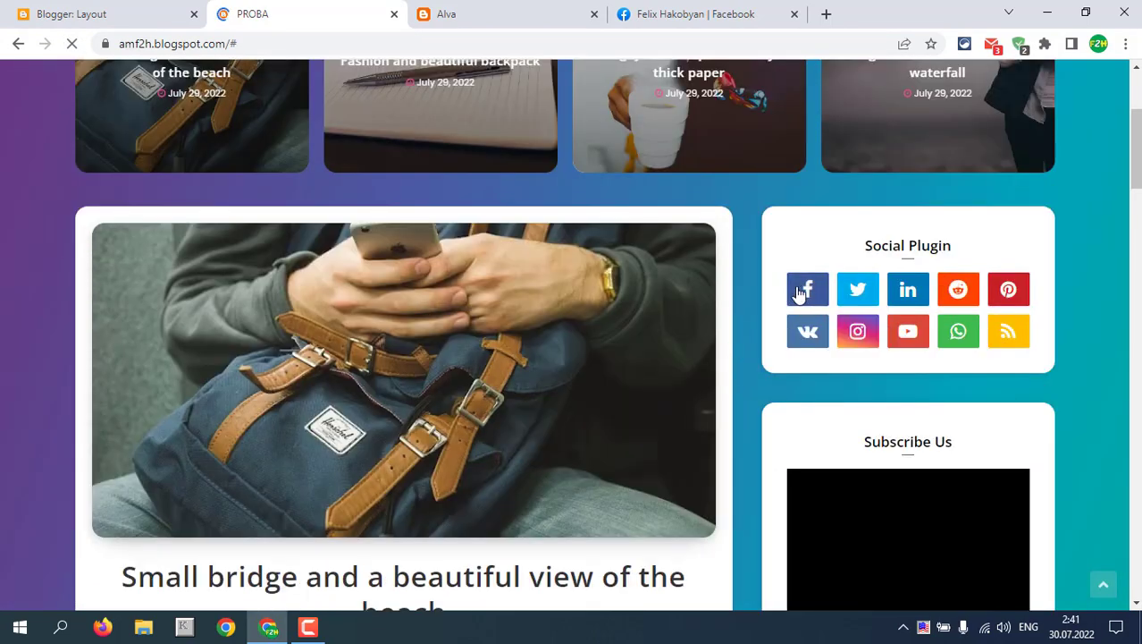
{"action": "left_click", "coordinate": [804, 291]}
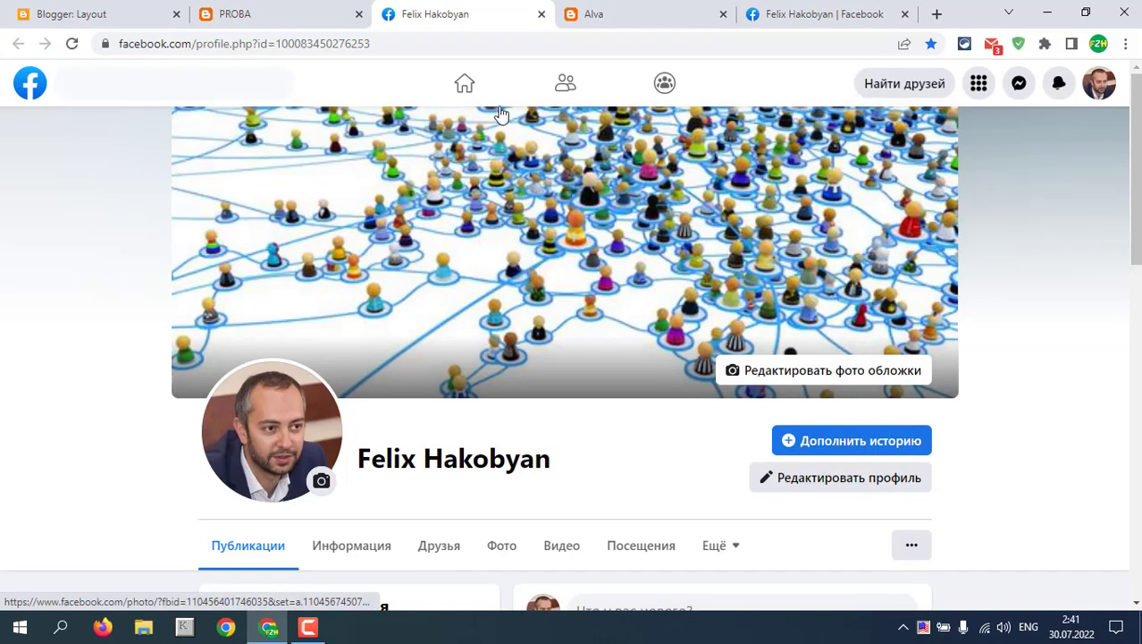
{"action": "scroll", "coordinate": [675, 280], "scroll_direction": "down", "scroll_amount": 3}
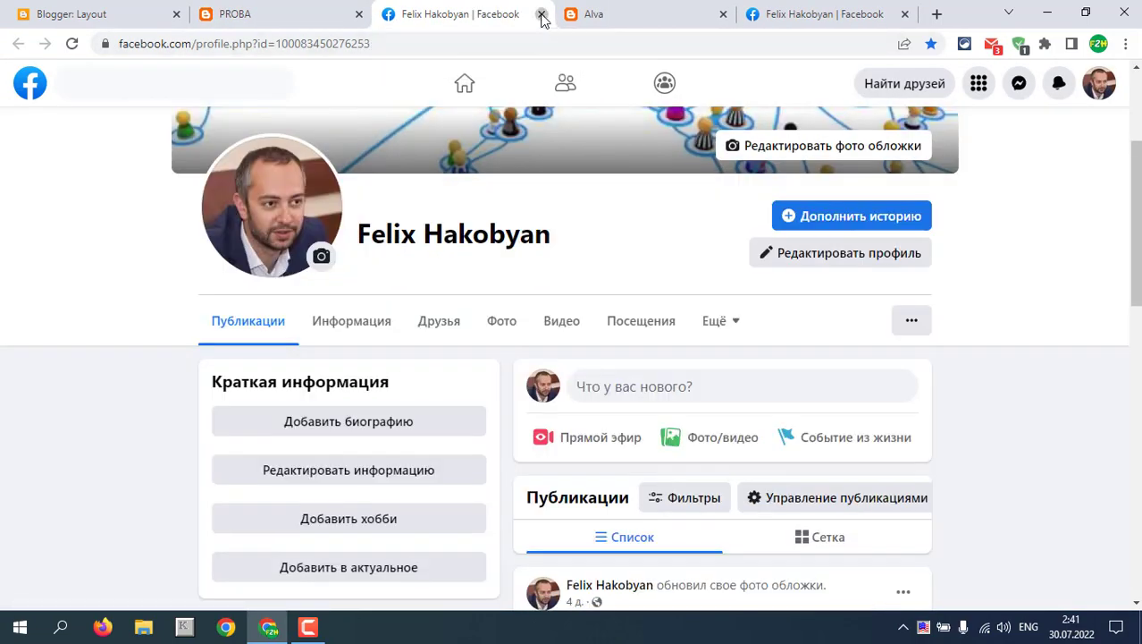
{"action": "left_click", "coordinate": [542, 16]}
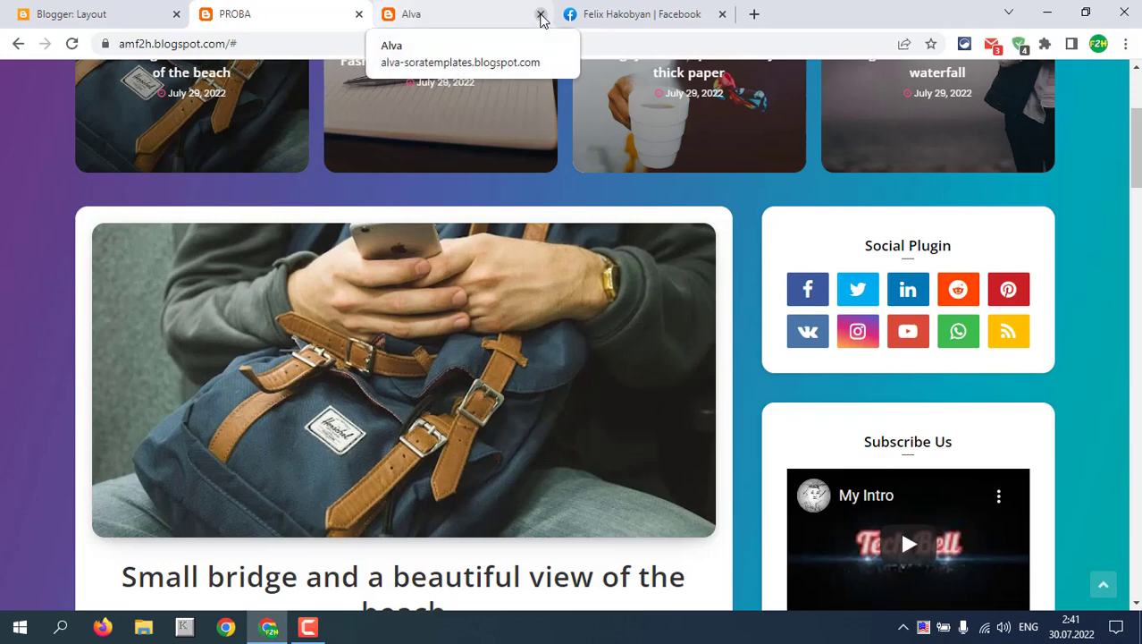
Step: Compare the layout's Sidebar Right gadgets with the sidebar sections shown on the PROBA blog's homepage
{"action": "left_click", "coordinate": [139, 13]}
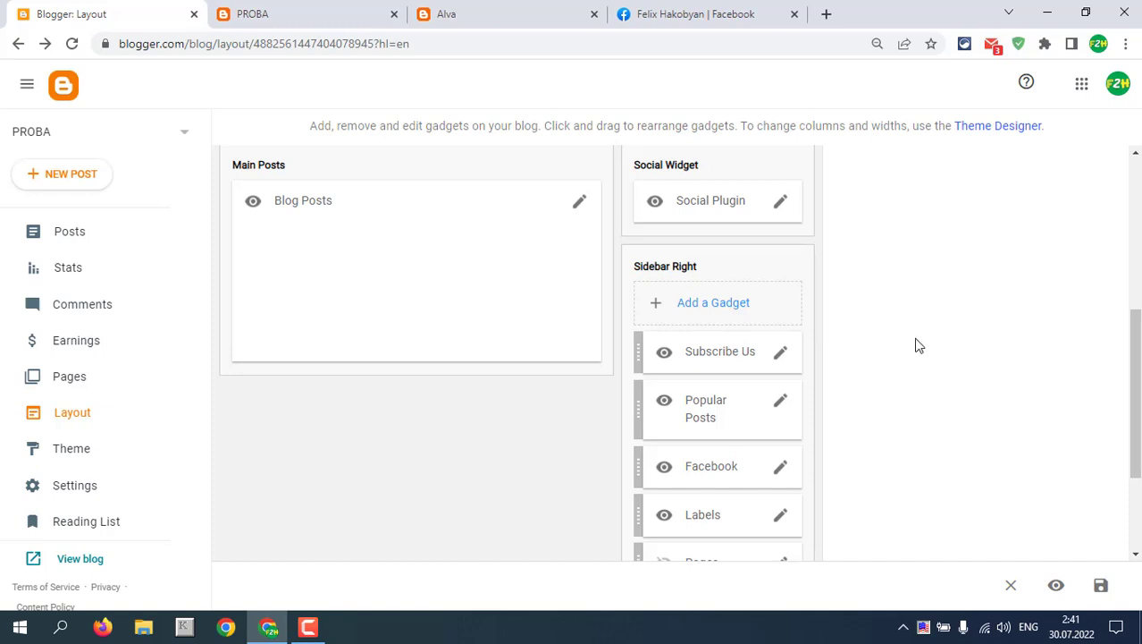
{"action": "scroll", "coordinate": [847, 305], "scroll_direction": "down", "scroll_amount": 1}
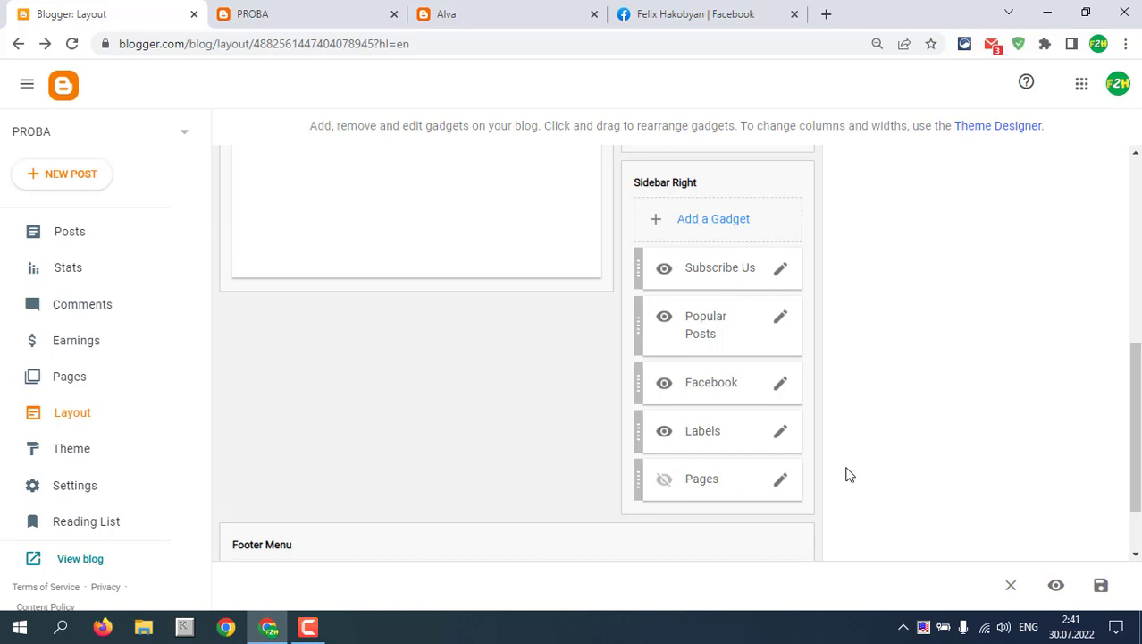
{"action": "scroll", "coordinate": [1125, 384], "scroll_direction": "down", "scroll_amount": 1}
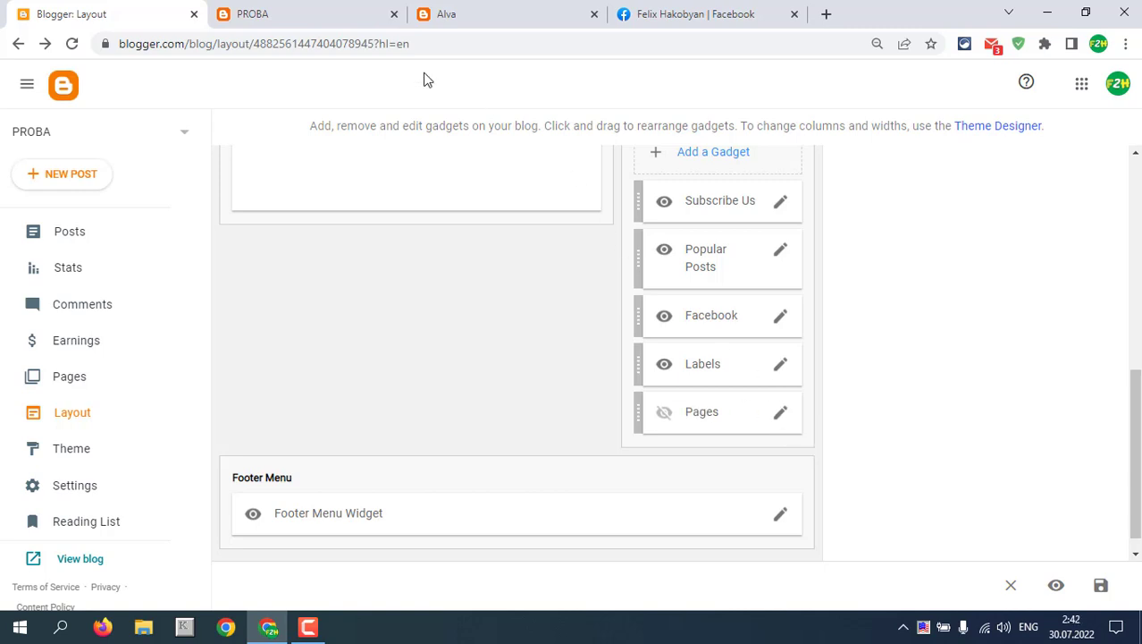
{"action": "left_click", "coordinate": [304, 12]}
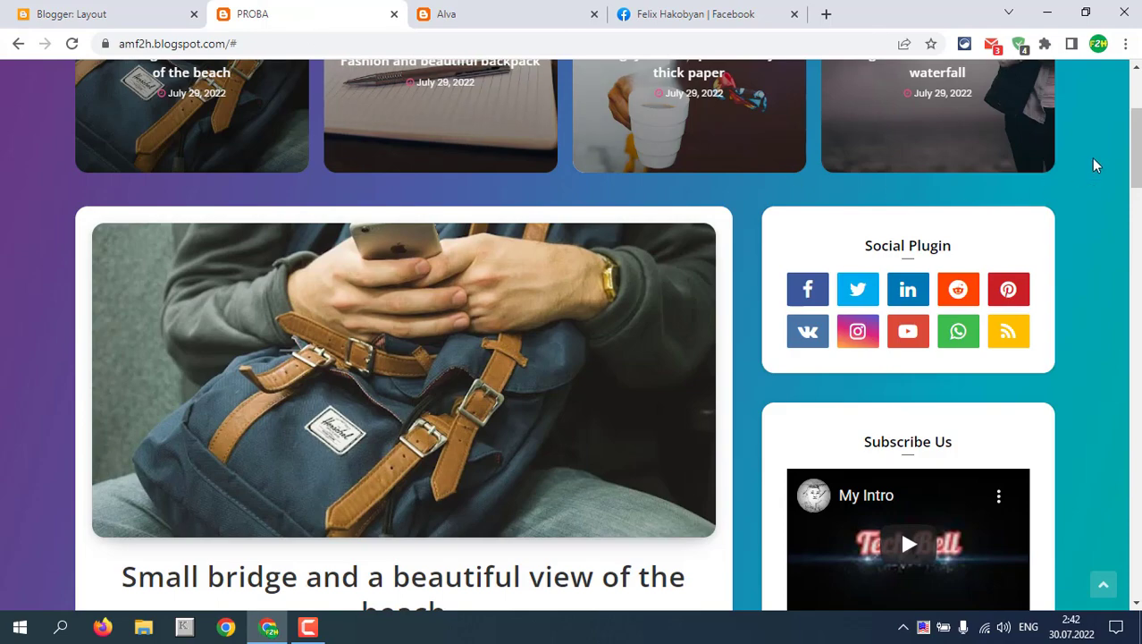
{"action": "scroll", "coordinate": [1137, 165], "scroll_direction": "down", "scroll_amount": 1}
{"action": "scroll", "coordinate": [1137, 165], "scroll_direction": "down", "scroll_amount": 5}
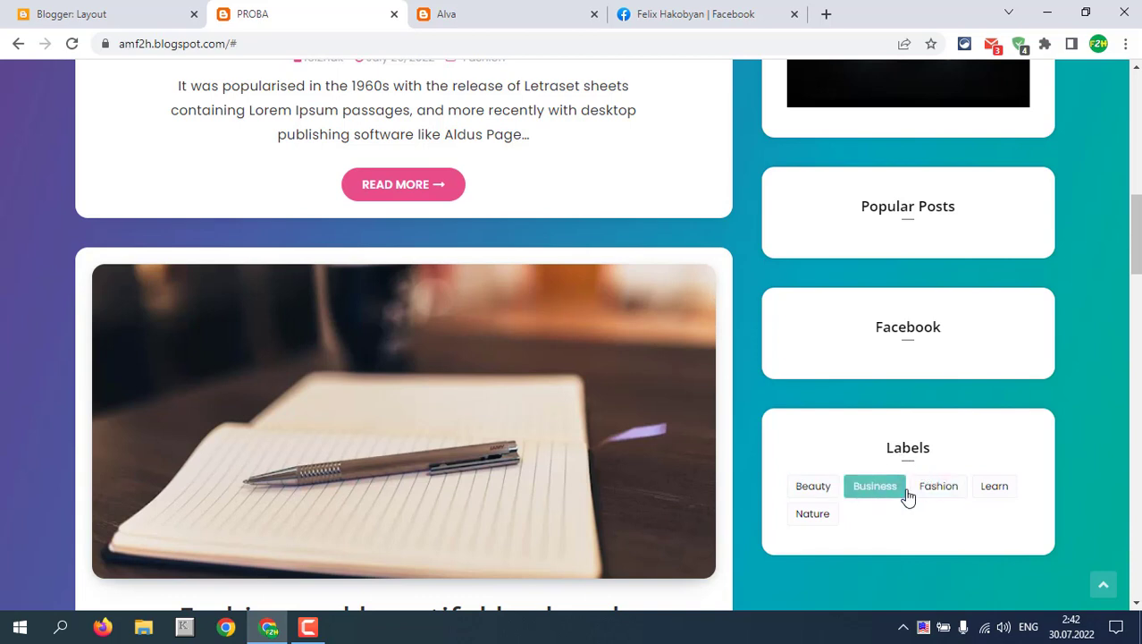
Step: Turn off showing the Labels widget in the layout's Sidebar Right section and save the widget
{"action": "left_click", "coordinate": [103, 10]}
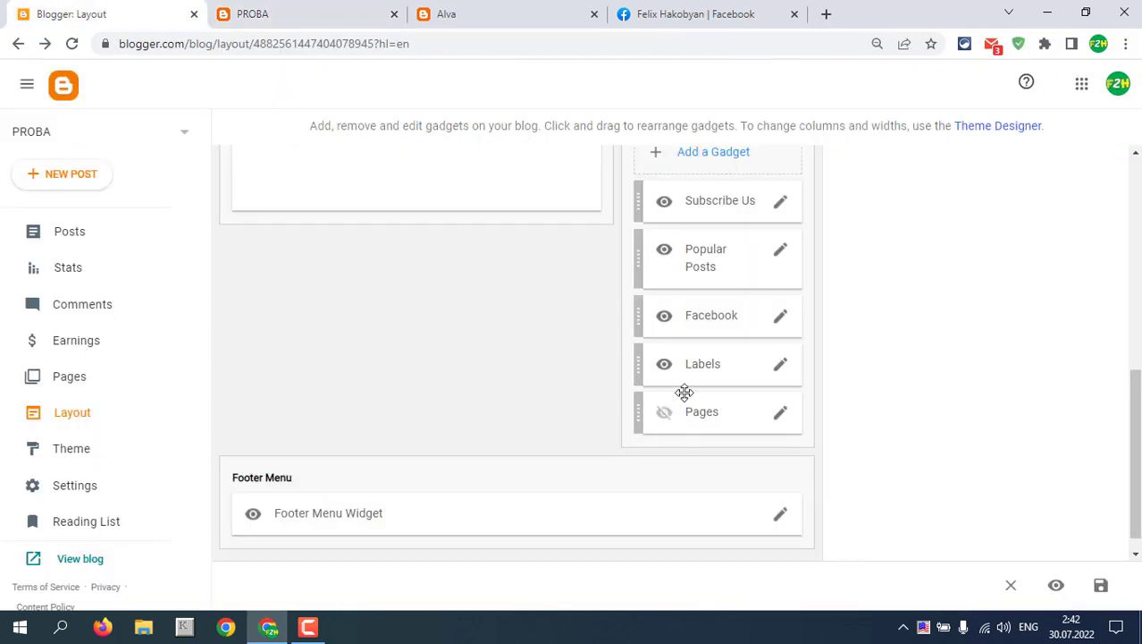
{"action": "left_click", "coordinate": [780, 365]}
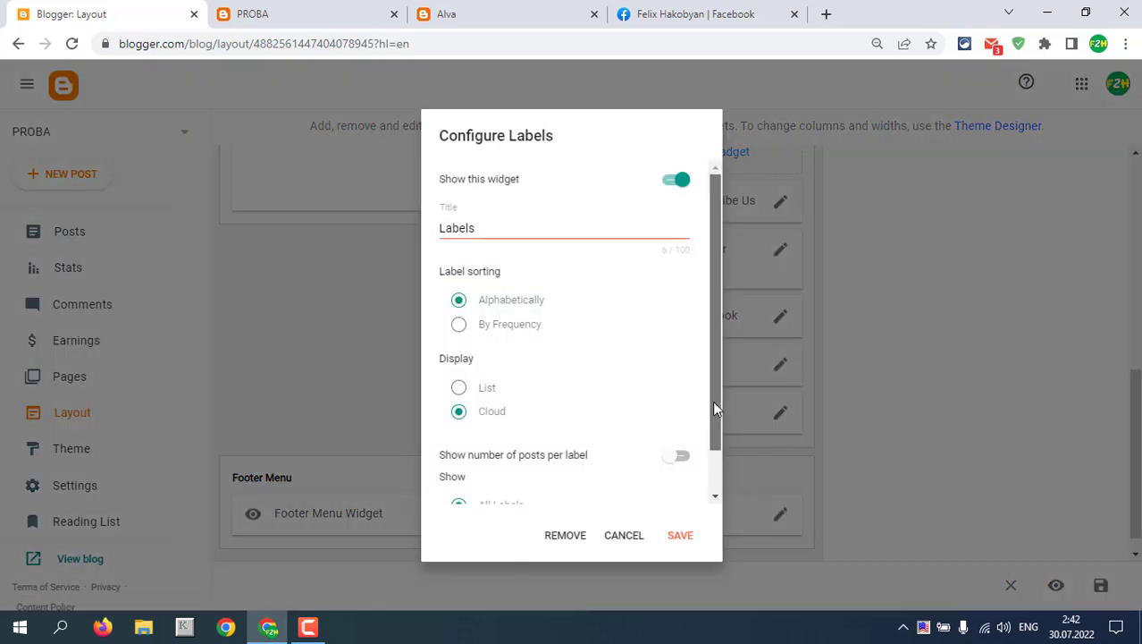
{"action": "left_click_drag", "start_coordinate": [711, 411], "coordinate": [706, 345]}
{"action": "left_click", "coordinate": [666, 185]}
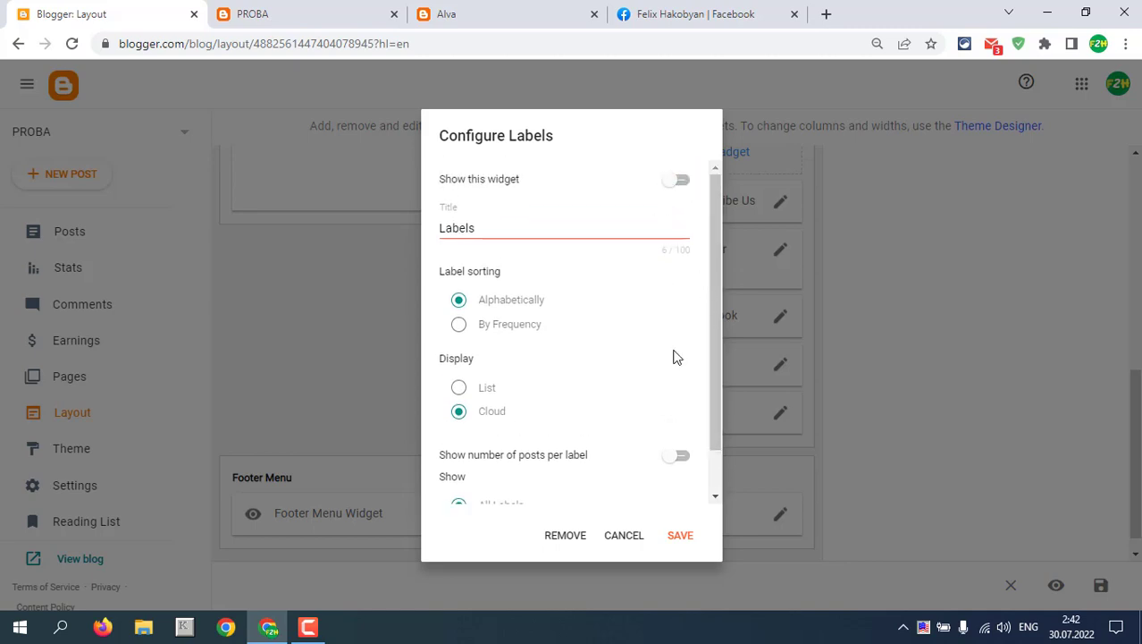
{"action": "left_click", "coordinate": [681, 535]}
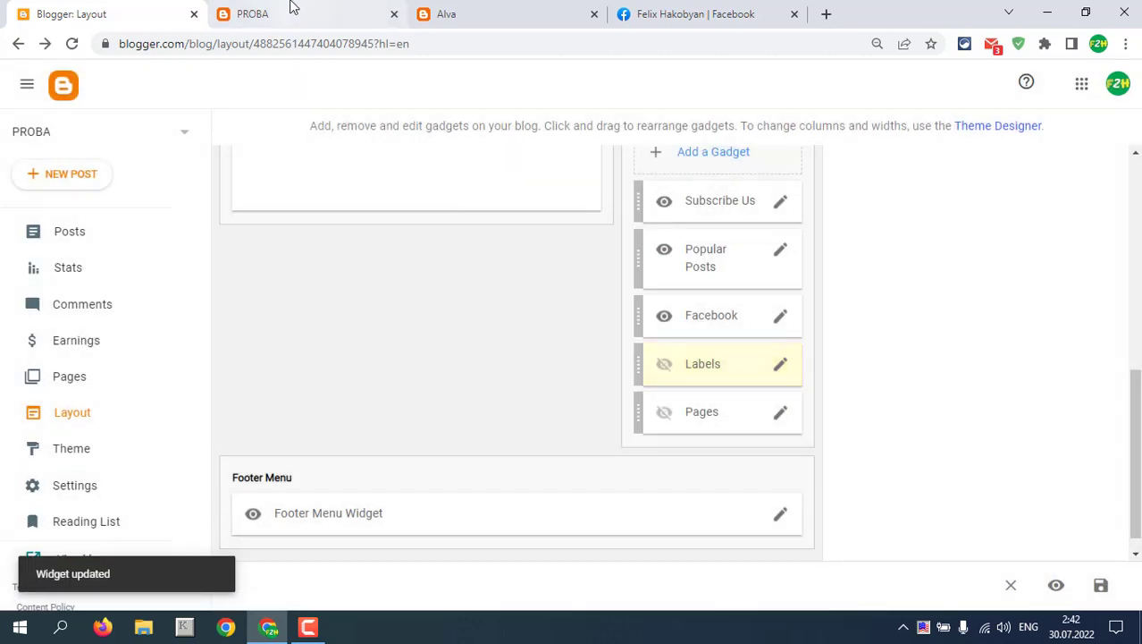
Step: Reload the PROBA blog and check its sidebar for the Labels section
{"action": "left_click", "coordinate": [290, 12]}
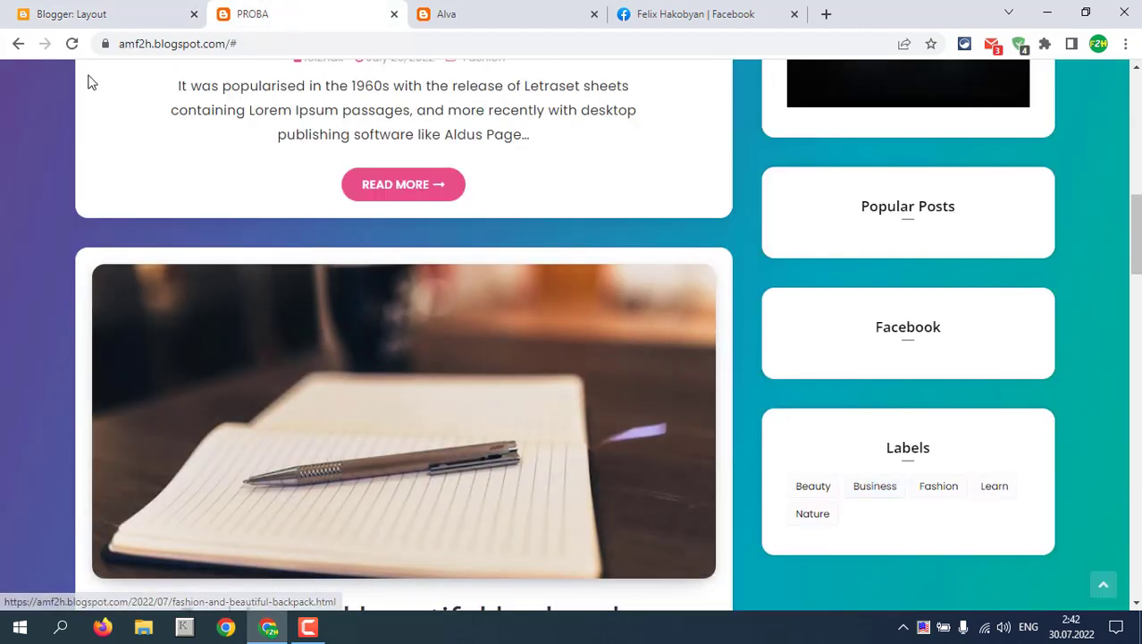
{"action": "left_click", "coordinate": [71, 43]}
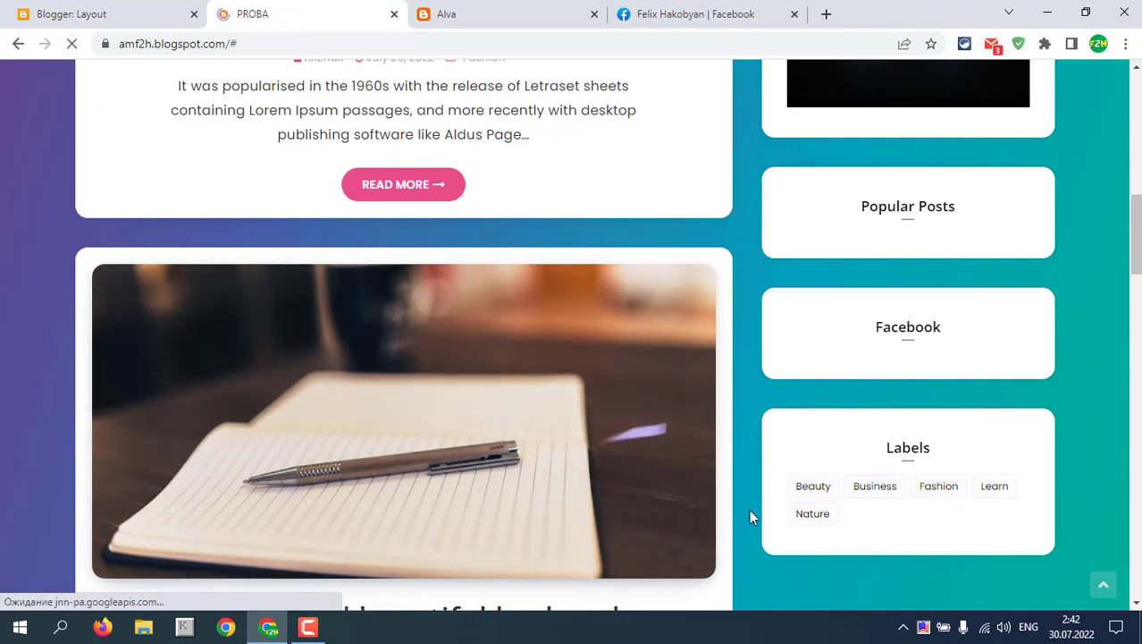
{"action": "left_click_drag", "start_coordinate": [1138, 281], "coordinate": [1137, 175]}
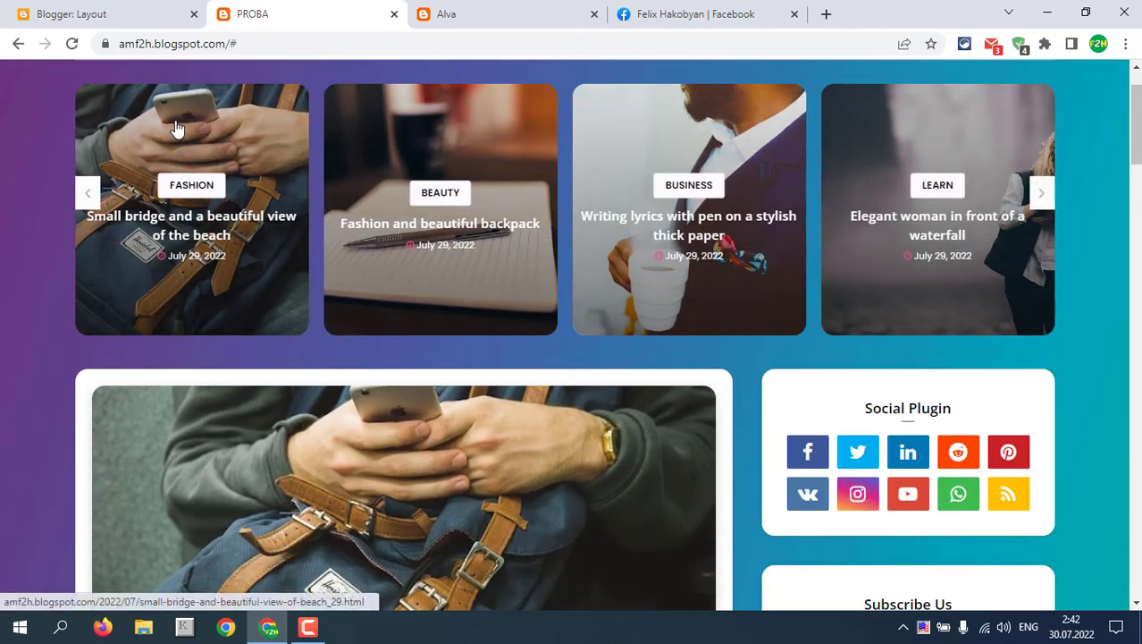
Step: Add a Contact Form gadget titled Contact Form to the layout's Sidebar Right section and save it
{"action": "left_click", "coordinate": [119, 18]}
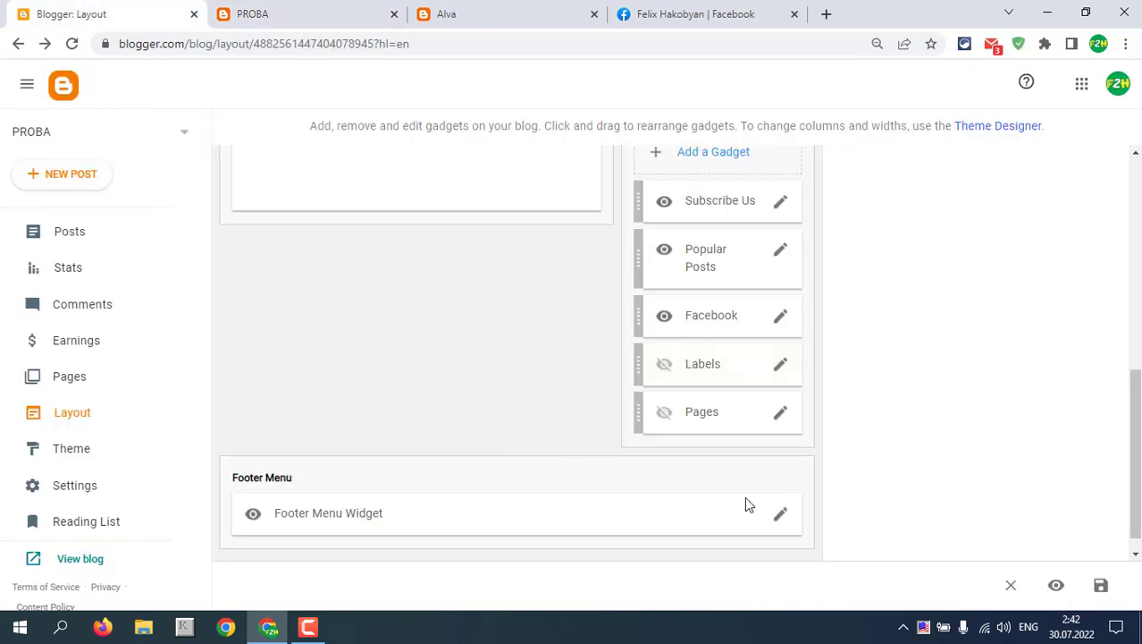
{"action": "left_click_drag", "start_coordinate": [1136, 447], "coordinate": [1135, 382]}
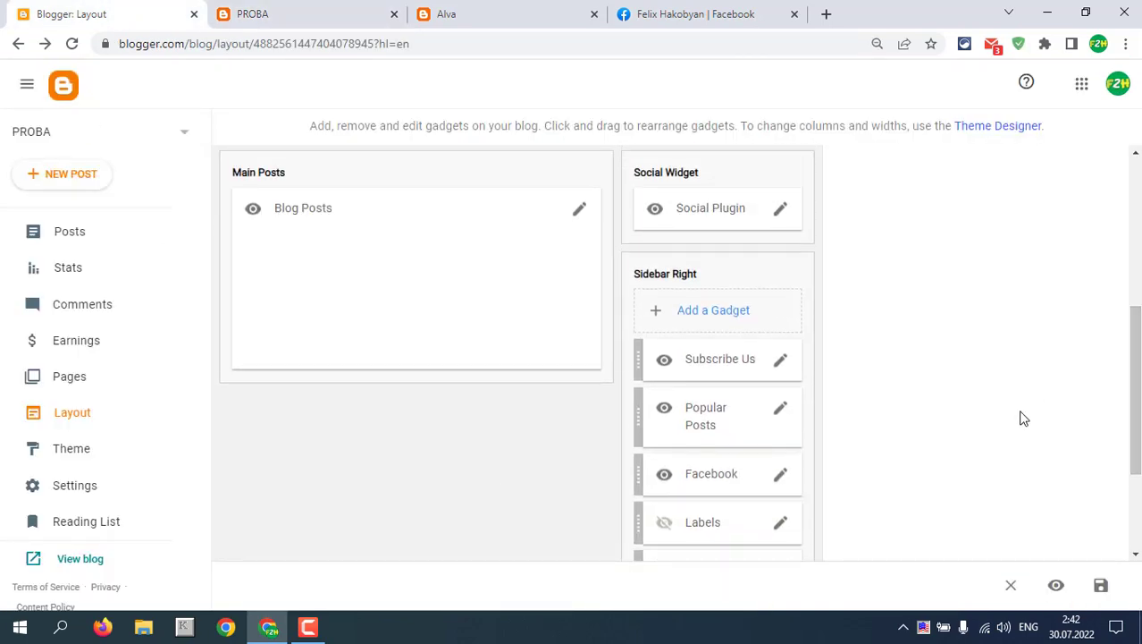
{"action": "left_click", "coordinate": [712, 316]}
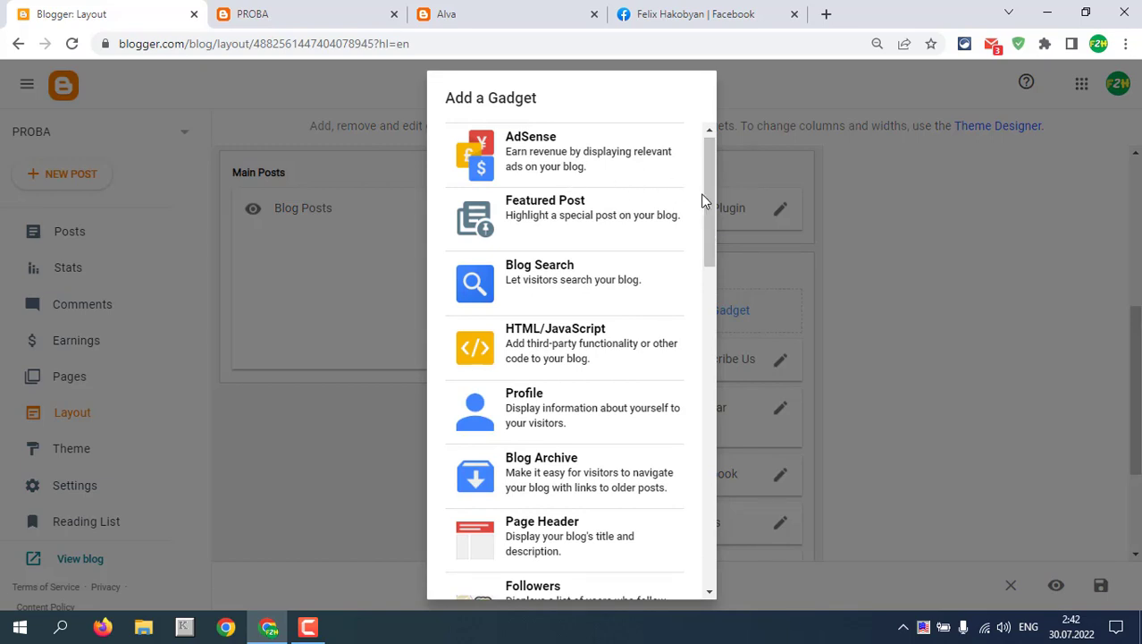
{"action": "left_click_drag", "start_coordinate": [710, 204], "coordinate": [697, 231]}
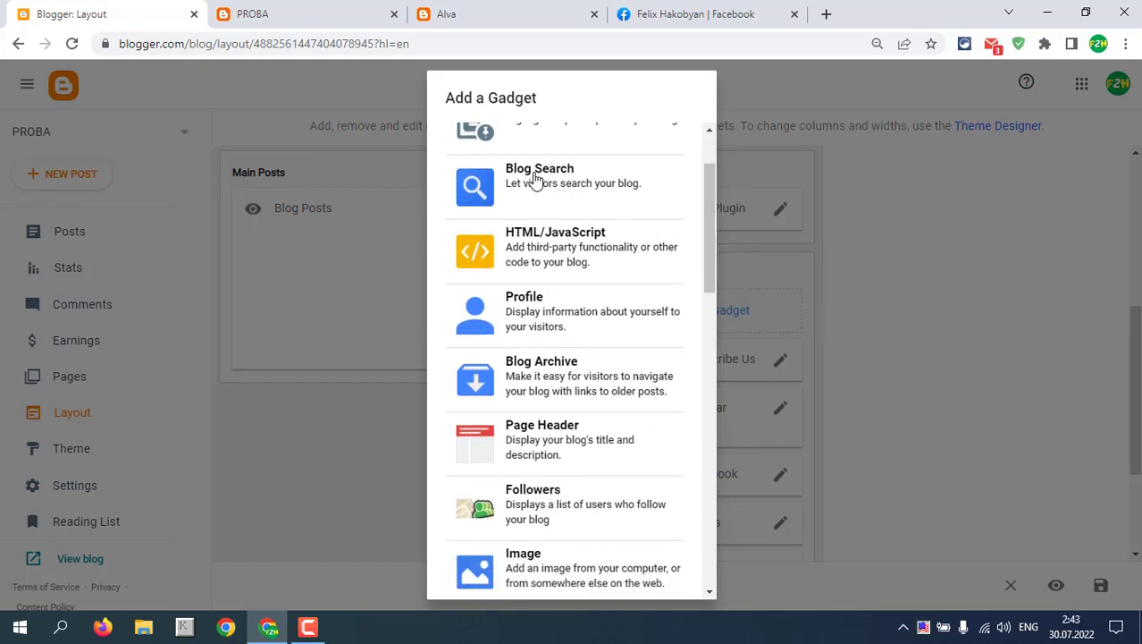
{"action": "left_click_drag", "start_coordinate": [710, 247], "coordinate": [715, 317]}
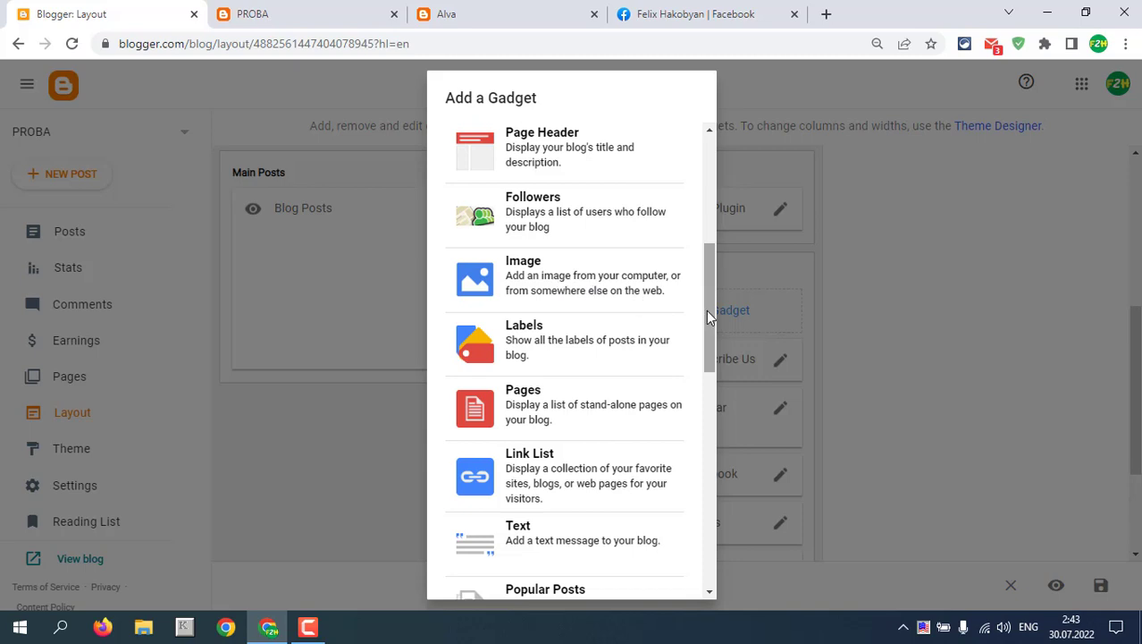
{"action": "left_click_drag", "start_coordinate": [708, 313], "coordinate": [730, 533]}
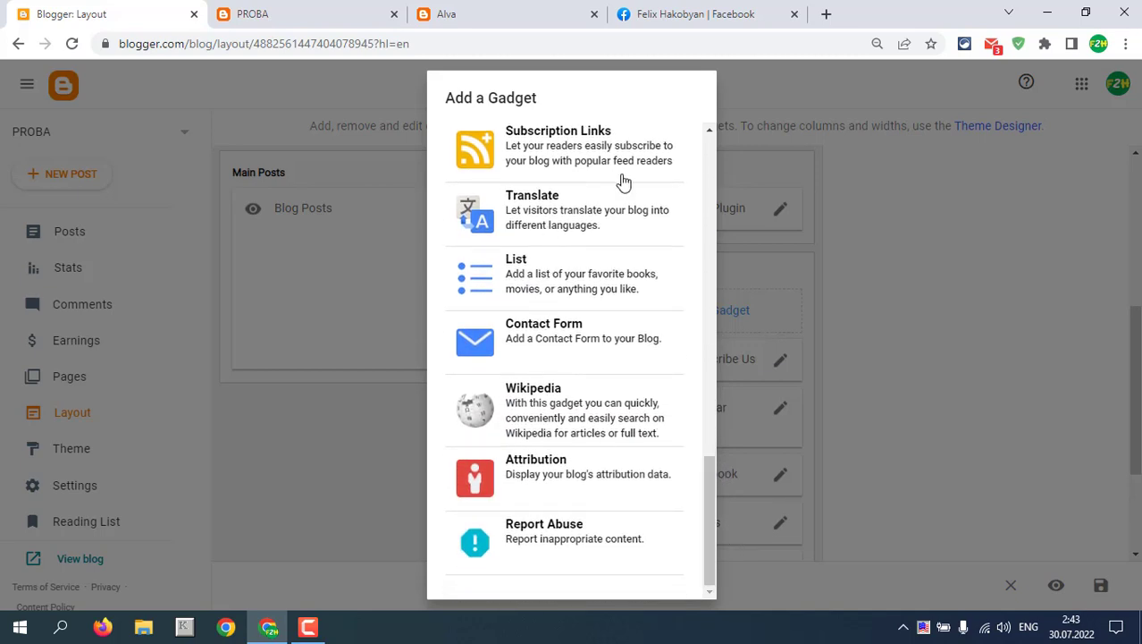
{"action": "left_click", "coordinate": [547, 333]}
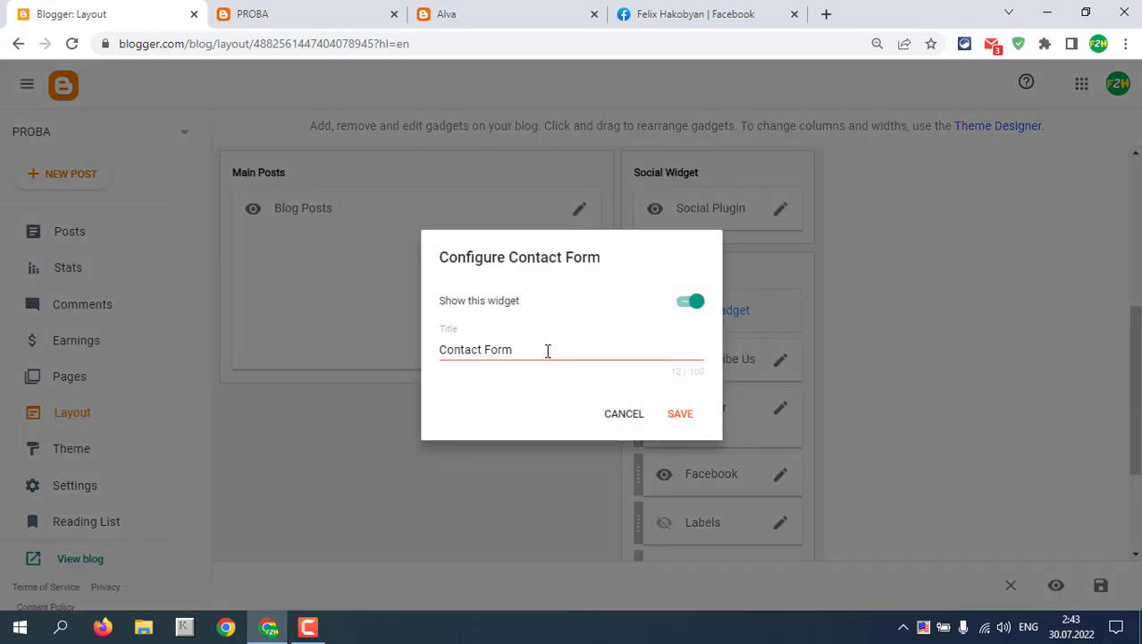
{"action": "left_click", "coordinate": [681, 415]}
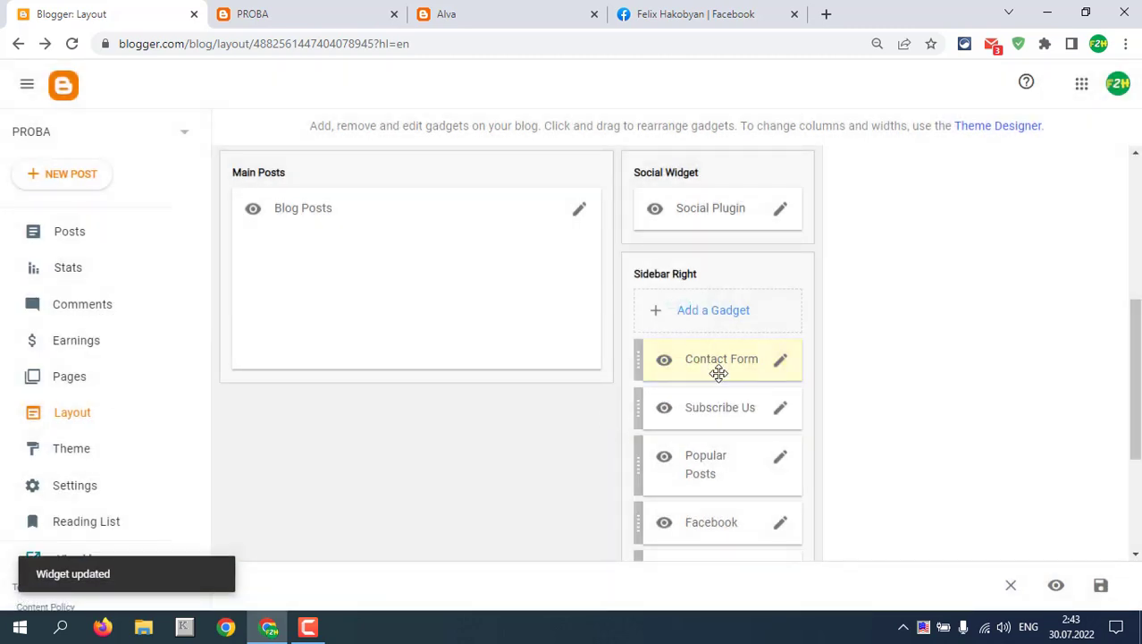
Step: Reload the PROBA blog and examine the Contact Form section in its sidebar
{"action": "left_click", "coordinate": [273, 13]}
{"action": "left_click", "coordinate": [73, 44]}
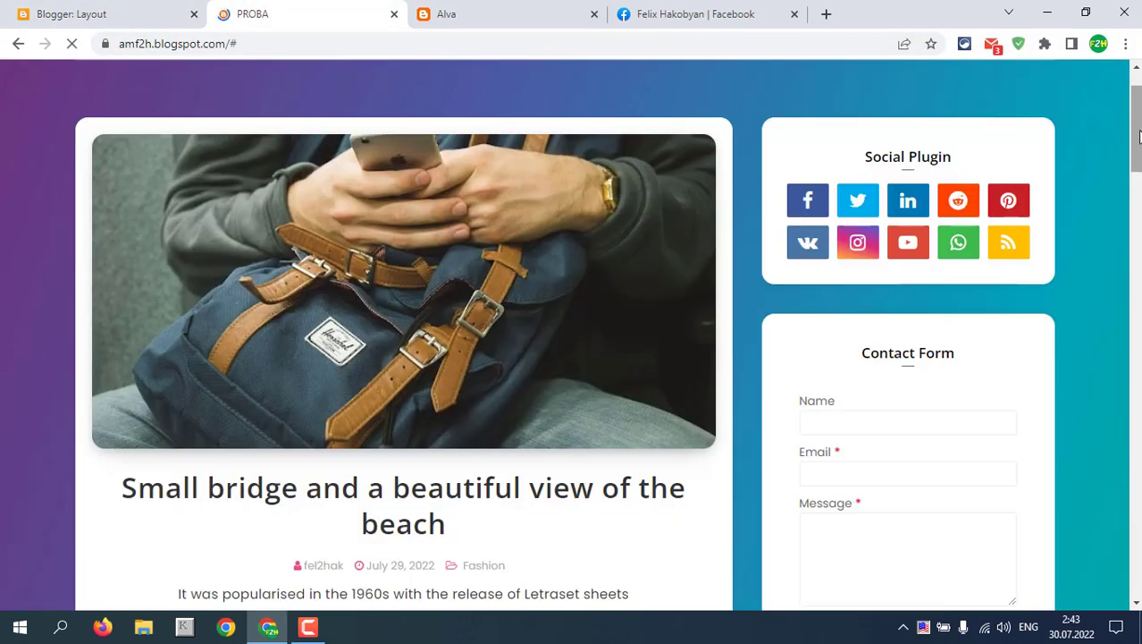
{"action": "scroll", "coordinate": [1135, 132], "scroll_direction": "down", "scroll_amount": 3}
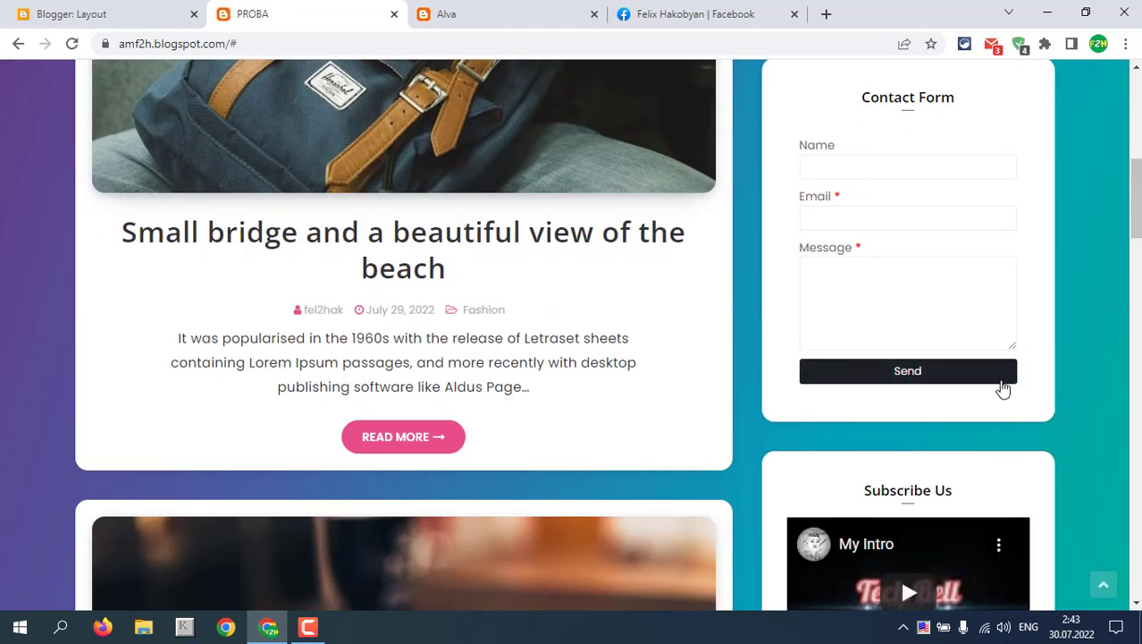
{"action": "mouse_move", "coordinate": [1137, 219]}
{"action": "left_mouse_down"}
{"action": "mouse_move", "coordinate": [1137, 244]}
{"action": "mouse_move", "coordinate": [1137, 177]}
{"action": "mouse_move", "coordinate": [1137, 206]}
{"action": "left_mouse_up"}
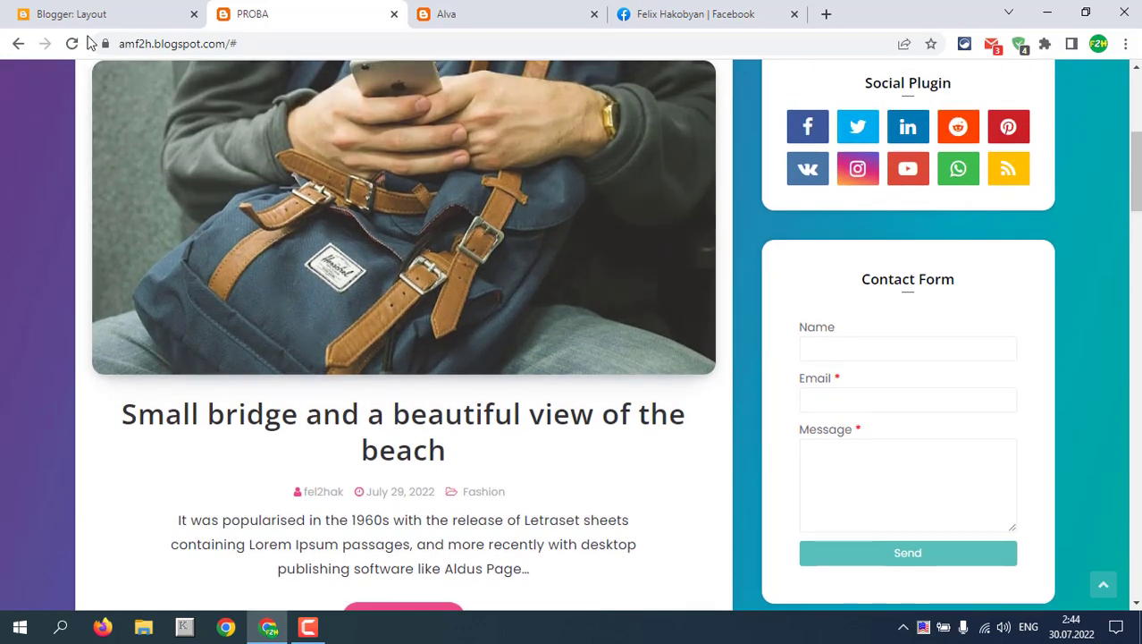
Step: Move the Contact Form gadget between Popular Posts and Facebook in Sidebar Right and save the layout
{"action": "left_click", "coordinate": [135, 16]}
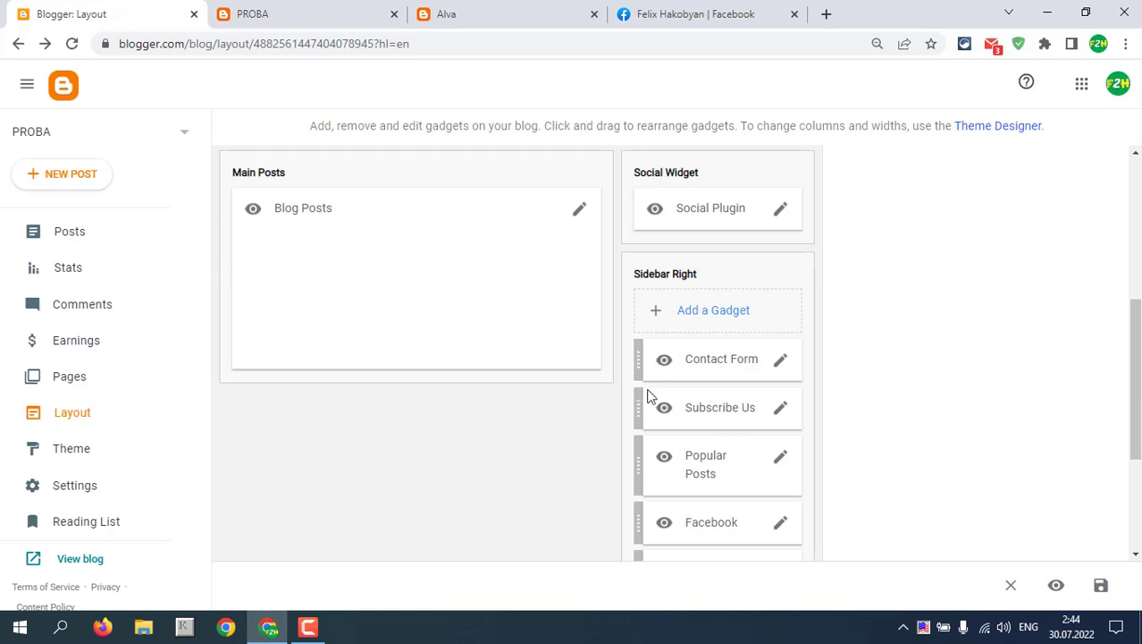
{"action": "left_click_drag", "start_coordinate": [1137, 358], "coordinate": [1133, 398]}
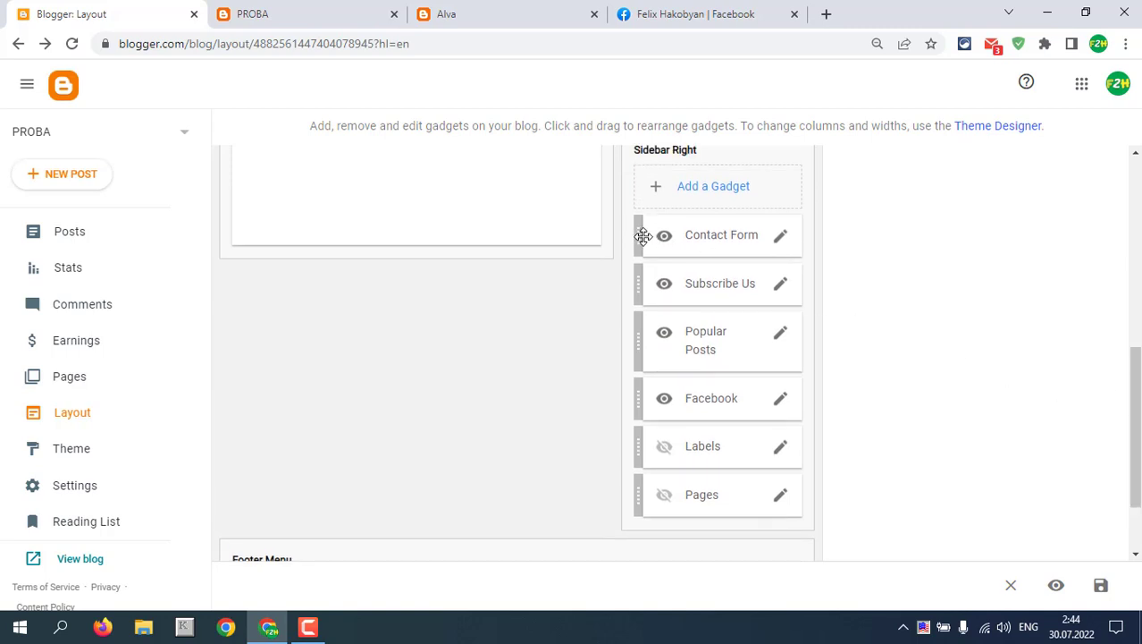
{"action": "left_click_drag", "start_coordinate": [641, 234], "coordinate": [640, 377]}
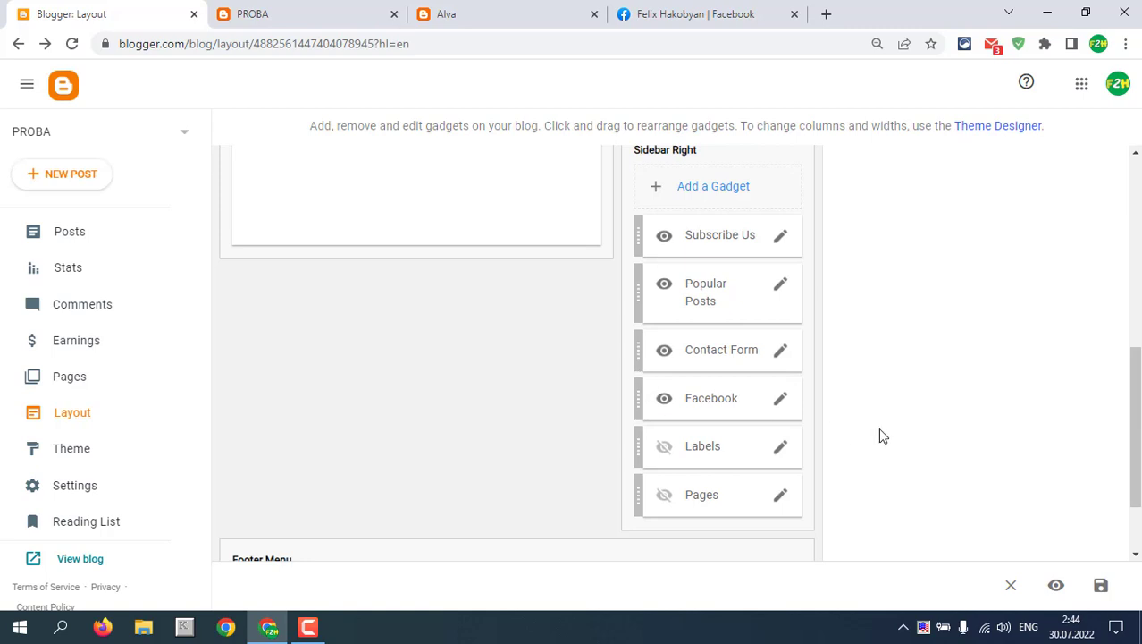
{"action": "scroll", "coordinate": [886, 426], "scroll_direction": "down", "scroll_amount": 1}
{"action": "scroll", "coordinate": [886, 427], "scroll_direction": "up", "scroll_amount": 1}
{"action": "scroll", "coordinate": [886, 428], "scroll_direction": "up", "scroll_amount": 1}
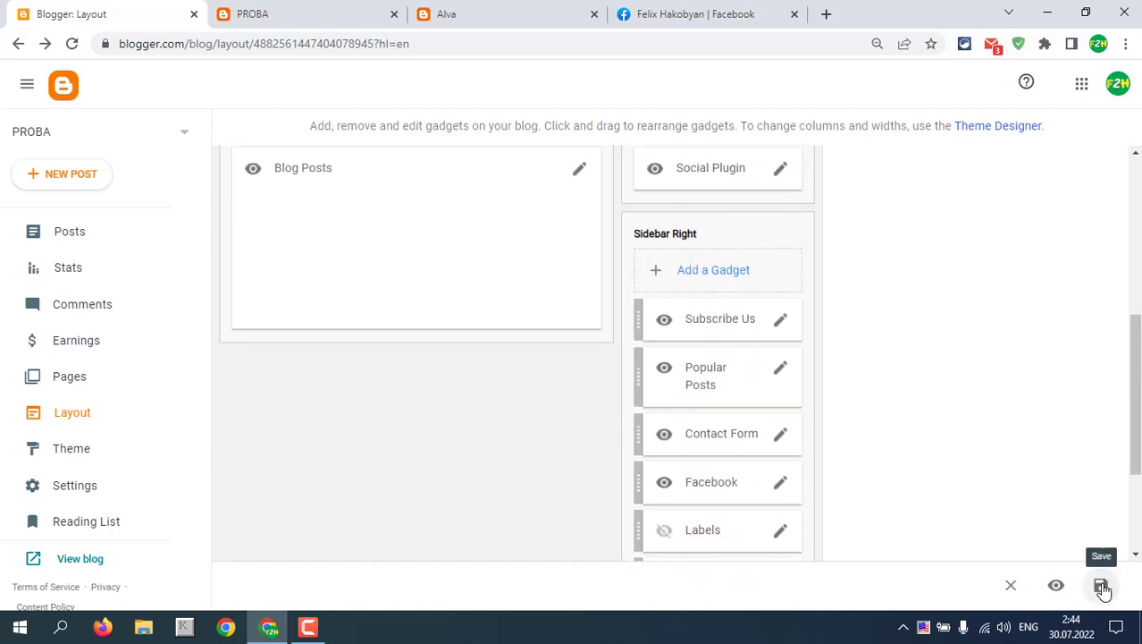
{"action": "left_click", "coordinate": [1102, 587]}
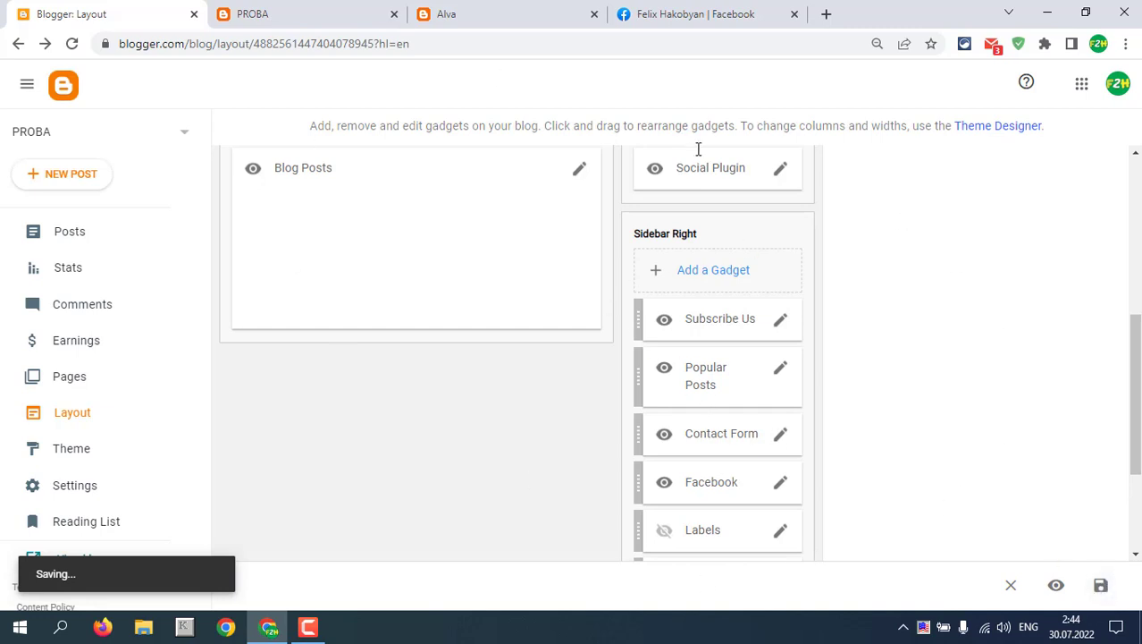
Step: Reload the PROBA blog and check where the Contact Form section sits in its sidebar
{"action": "left_click", "coordinate": [303, 18]}
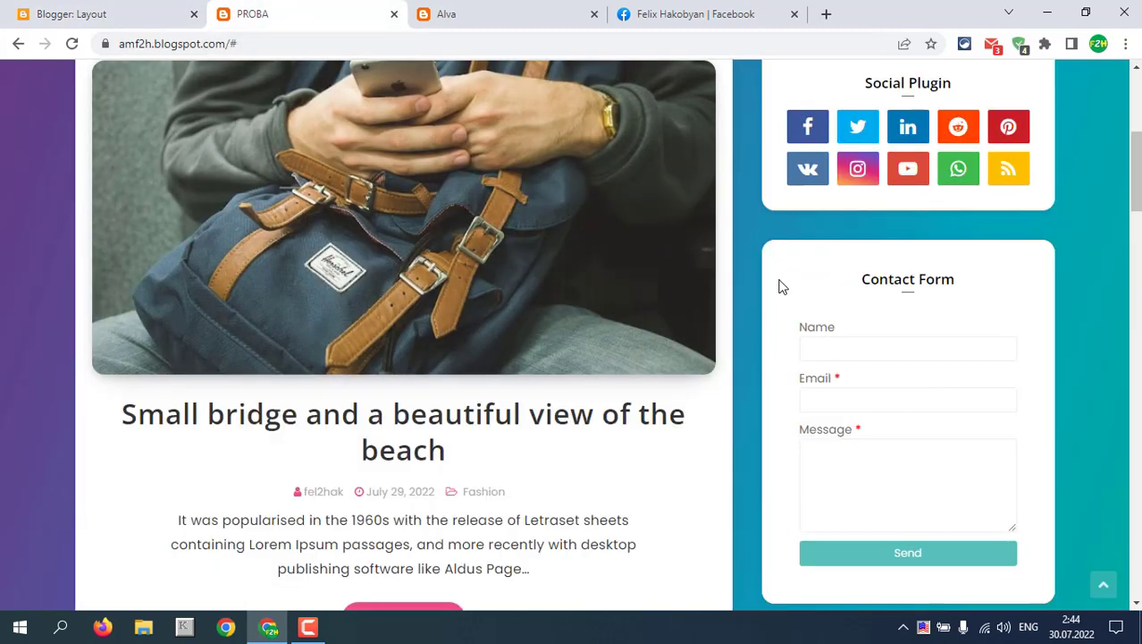
{"action": "left_click", "coordinate": [71, 44]}
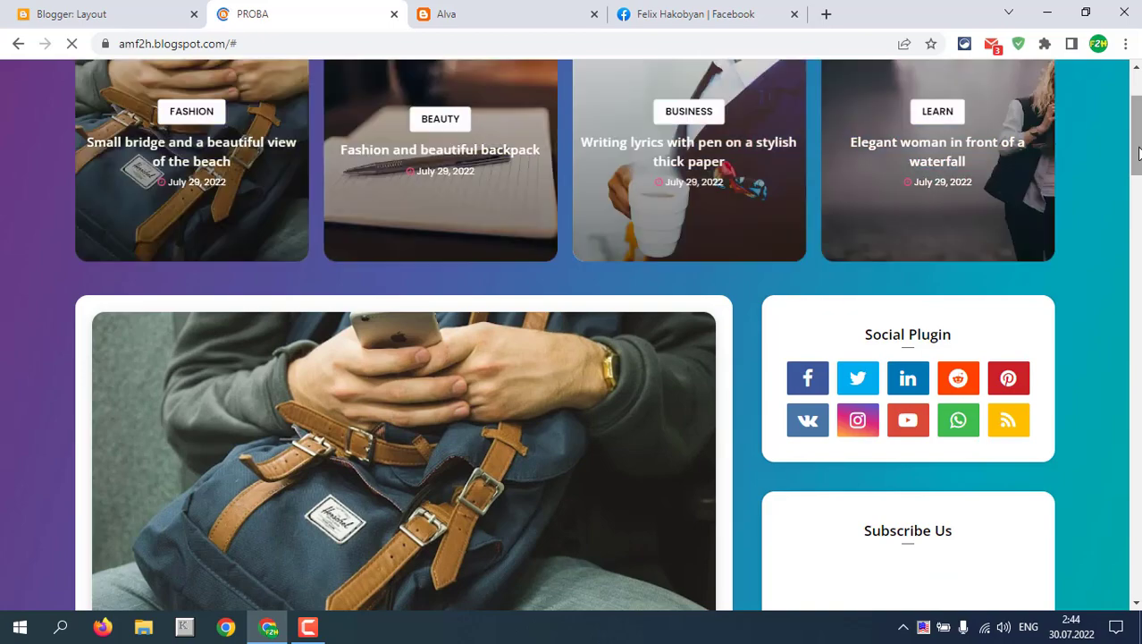
{"action": "scroll", "coordinate": [1133, 165], "scroll_direction": "down", "scroll_amount": 8}
{"action": "scroll", "coordinate": [964, 334], "scroll_direction": "down", "scroll_amount": 1}
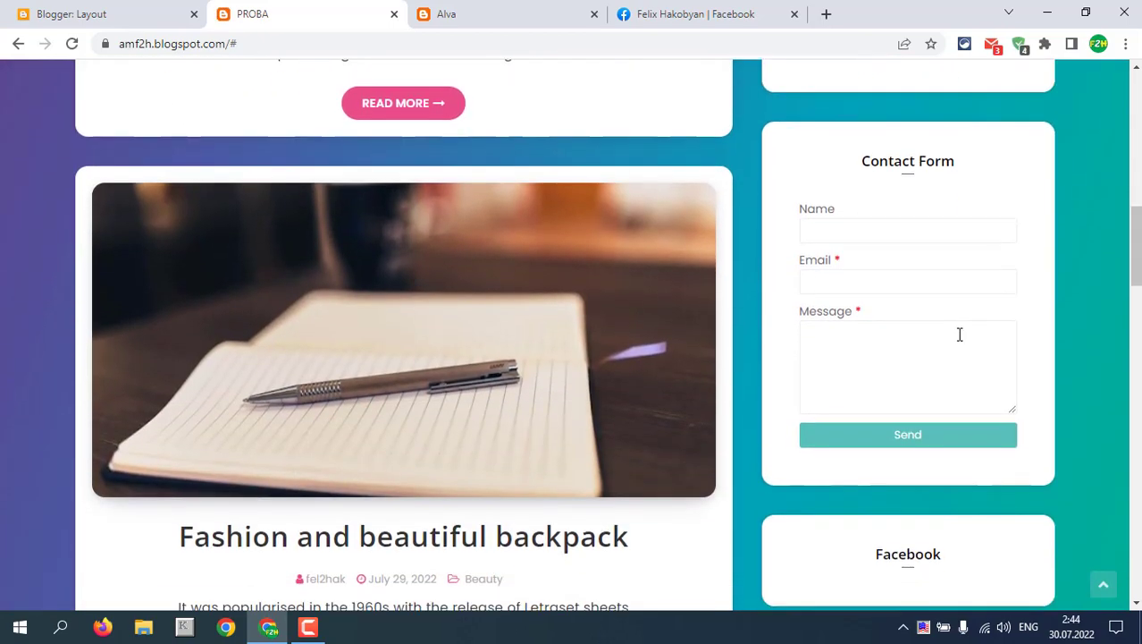
{"action": "left_click_drag", "start_coordinate": [1137, 250], "coordinate": [1141, 341]}
{"action": "left_click", "coordinate": [1103, 583]}
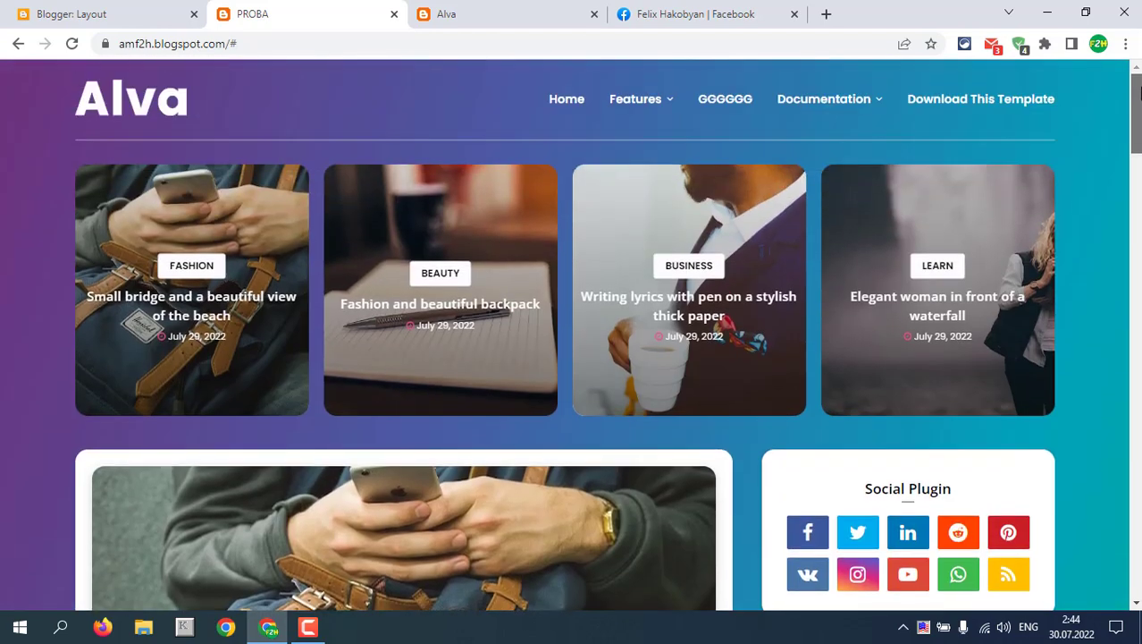
Step: Review the Blogger layout, return to the PROBA blog and examine the Popular Posts section in its sidebar
{"action": "left_click", "coordinate": [120, 15]}
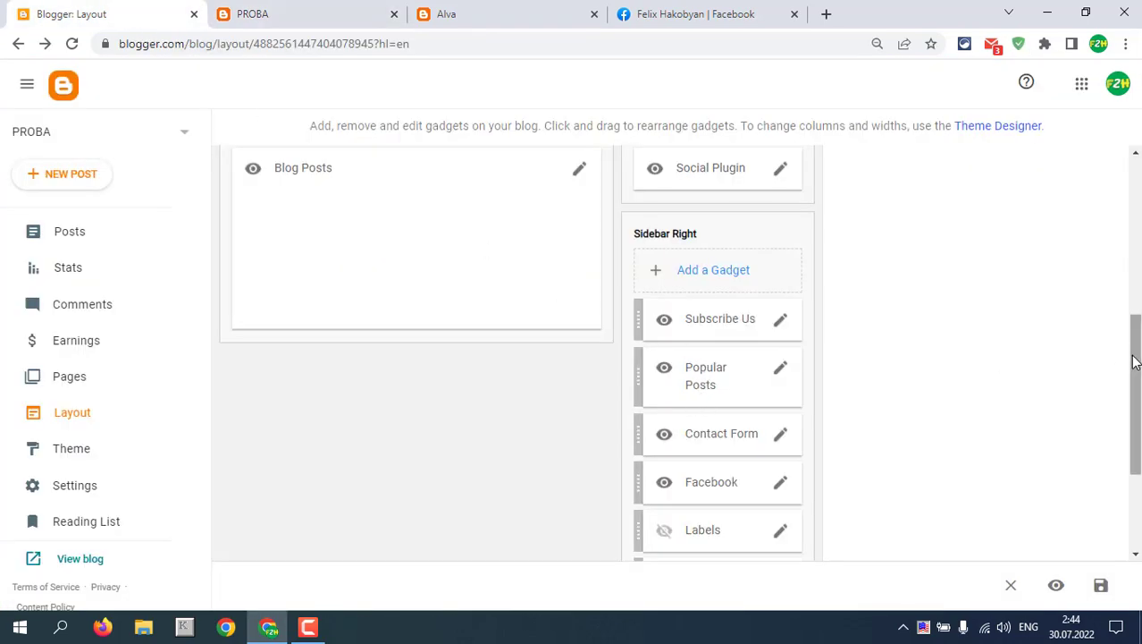
{"action": "left_click_drag", "start_coordinate": [1138, 362], "coordinate": [1137, 210]}
{"action": "left_click", "coordinate": [324, 18]}
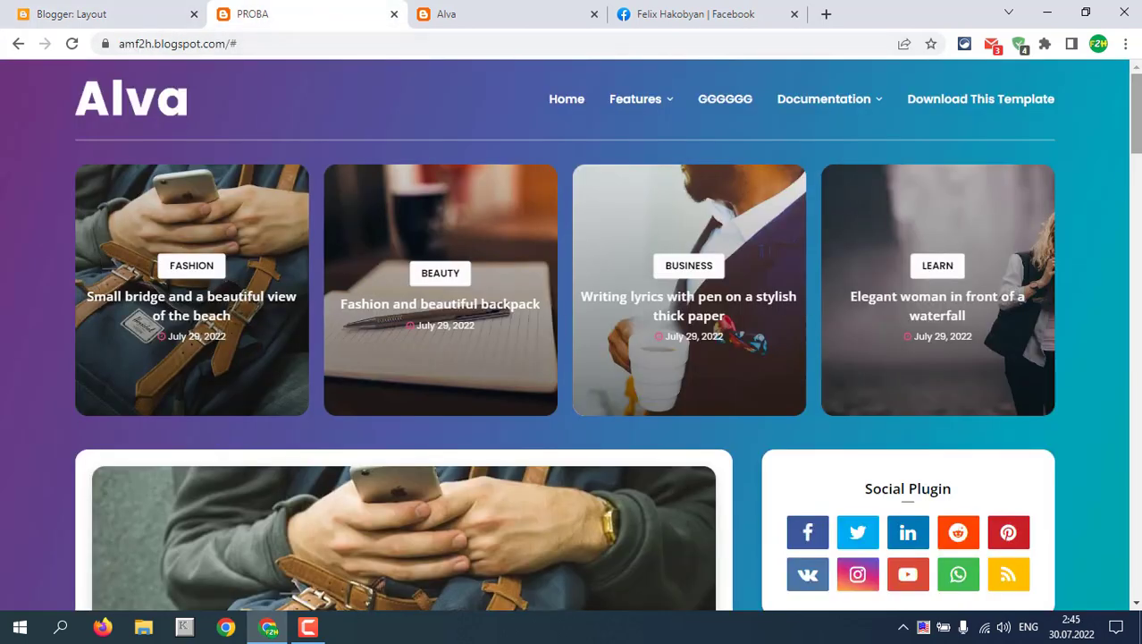
{"action": "left_click_drag", "start_coordinate": [1137, 138], "coordinate": [1138, 258]}
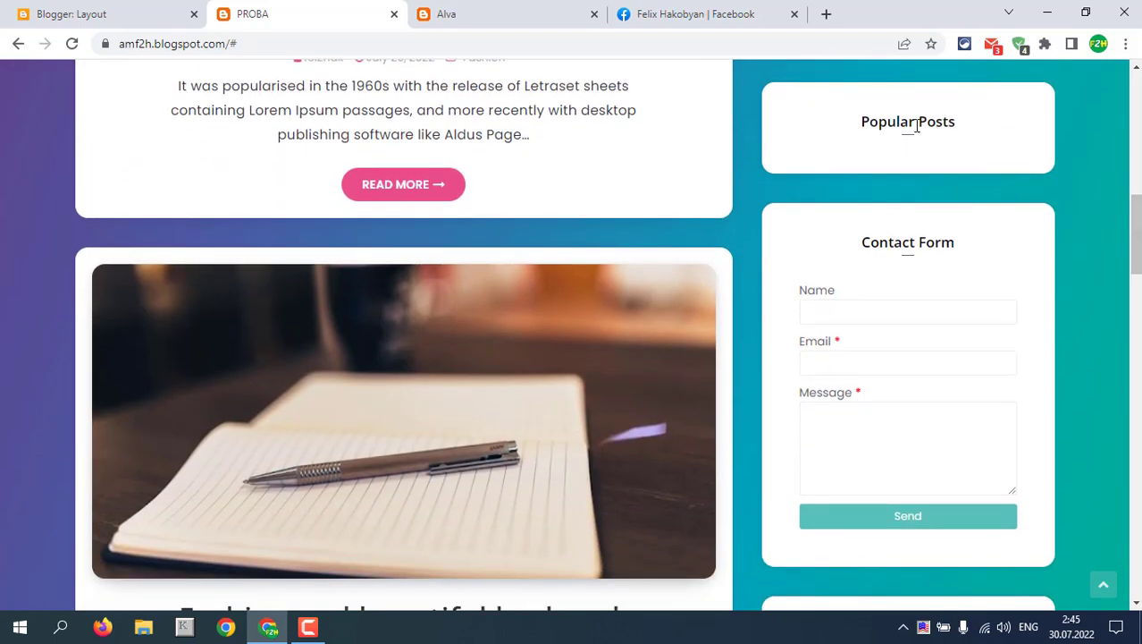
Step: Hide the Popular Posts gadget in the layout's Sidebar Right section and save its configuration
{"action": "left_click", "coordinate": [134, 14]}
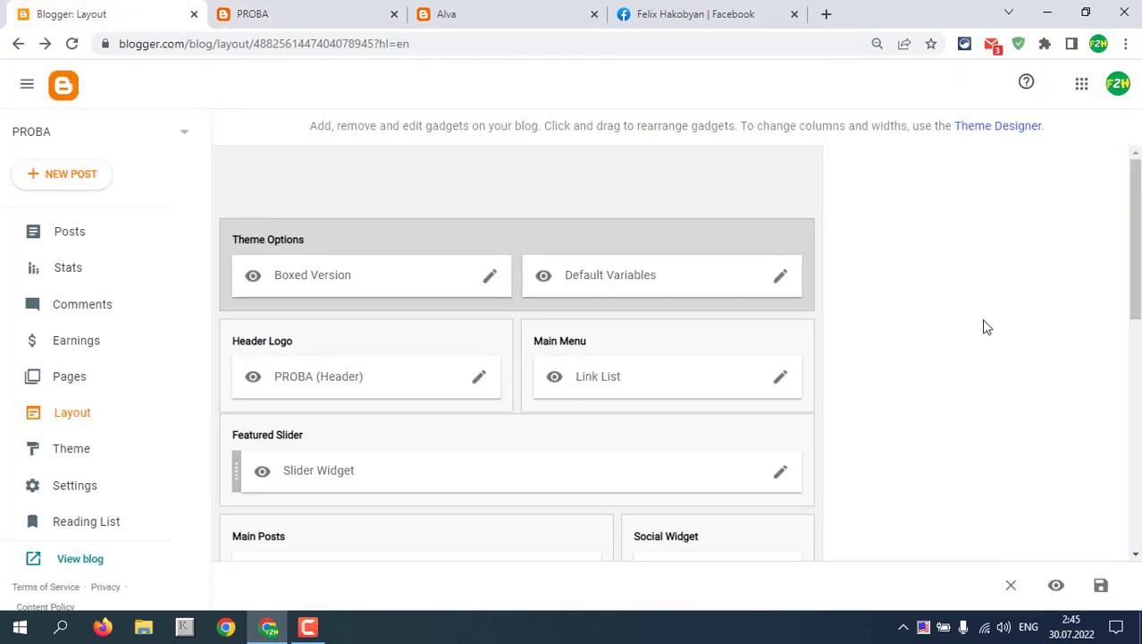
{"action": "left_click_drag", "start_coordinate": [1135, 248], "coordinate": [1135, 417]}
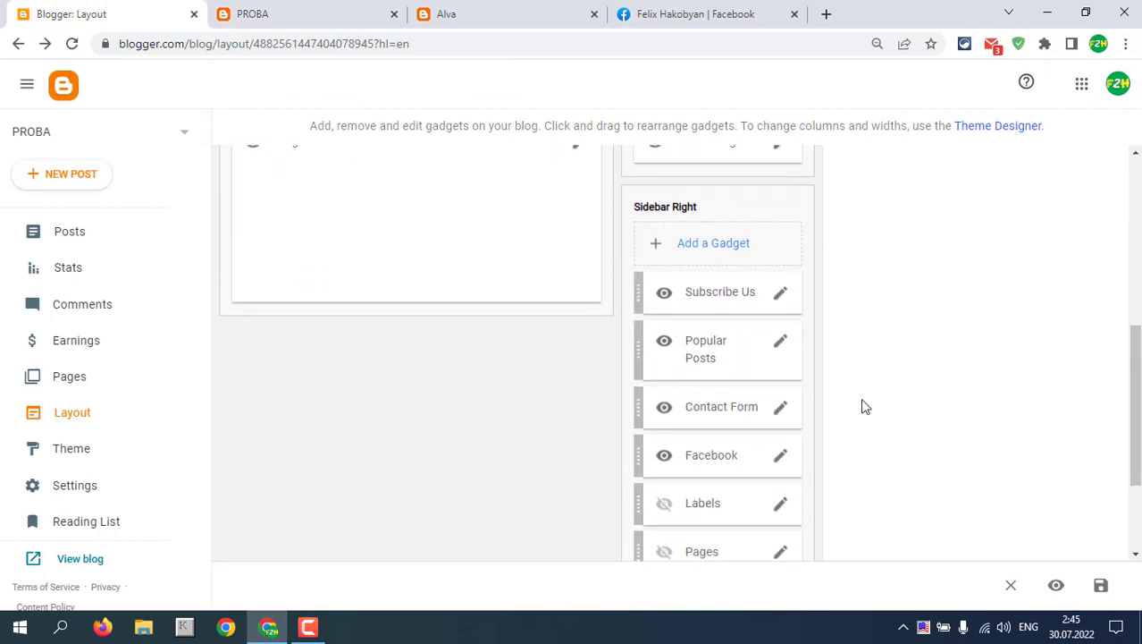
{"action": "left_click", "coordinate": [782, 345]}
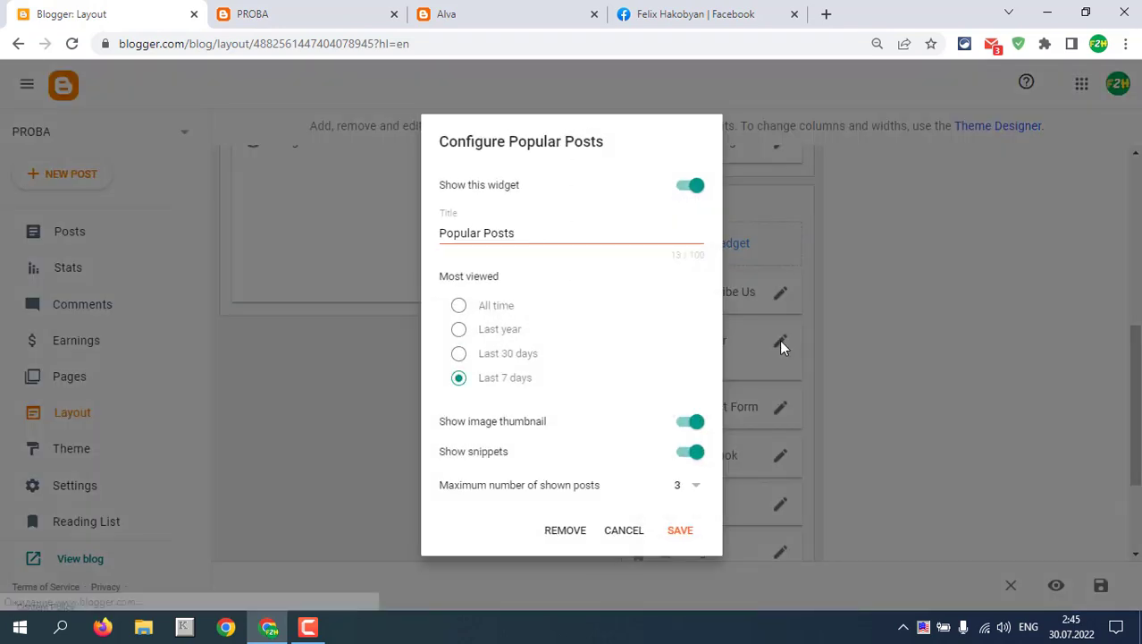
{"action": "left_click", "coordinate": [683, 190]}
{"action": "left_click", "coordinate": [680, 531]}
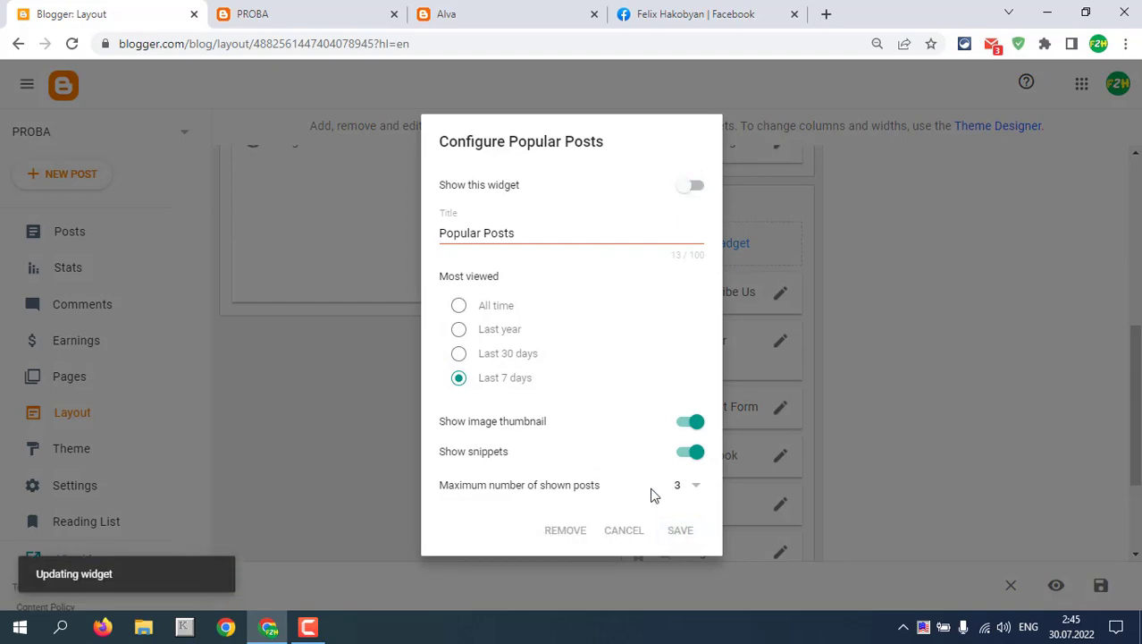
Step: Reload the PROBA blog and check its sidebar for the Popular Posts section
{"action": "left_click", "coordinate": [284, 24]}
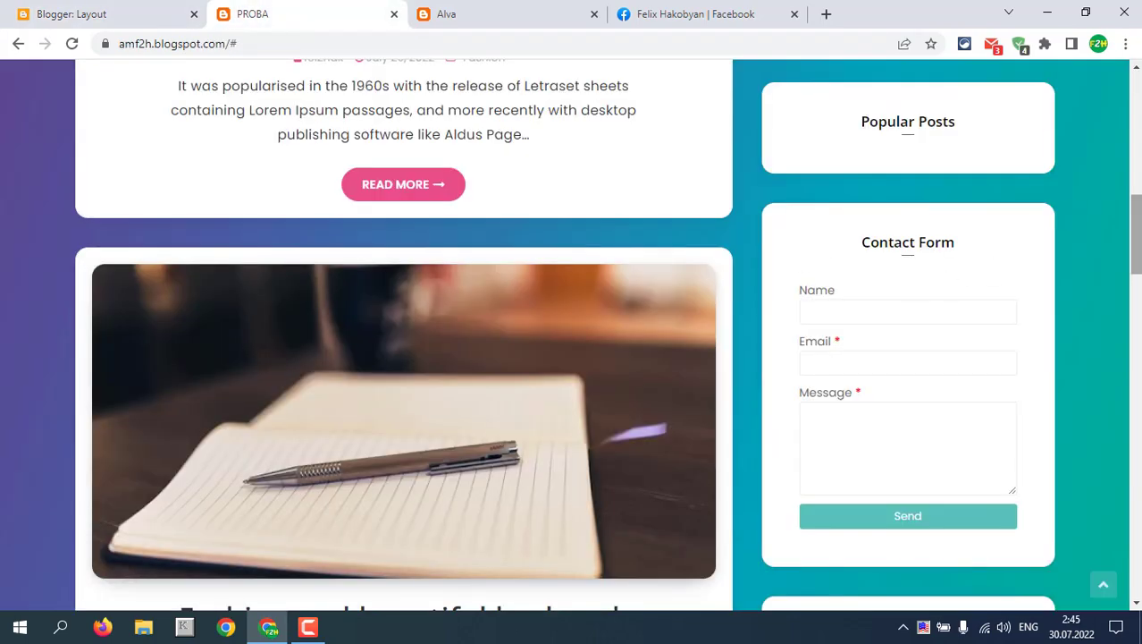
{"action": "mouse_move", "coordinate": [1137, 226]}
{"action": "left_mouse_down"}
{"action": "mouse_move", "coordinate": [1137, 289]}
{"action": "mouse_move", "coordinate": [1137, 202]}
{"action": "mouse_move", "coordinate": [1137, 235]}
{"action": "left_mouse_up"}
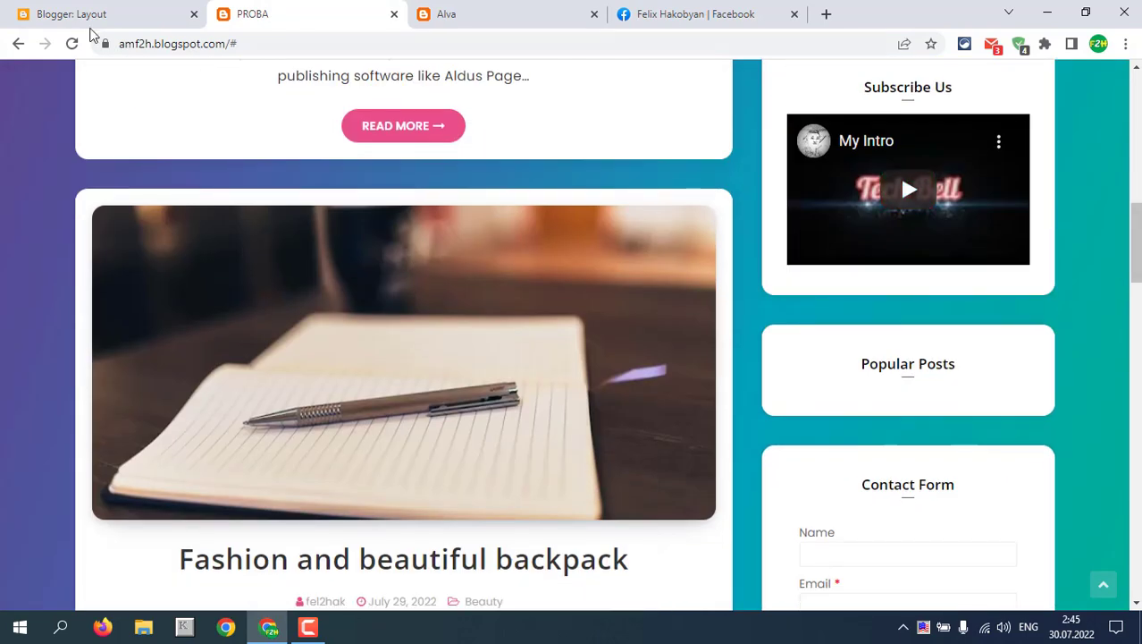
{"action": "left_click", "coordinate": [73, 45]}
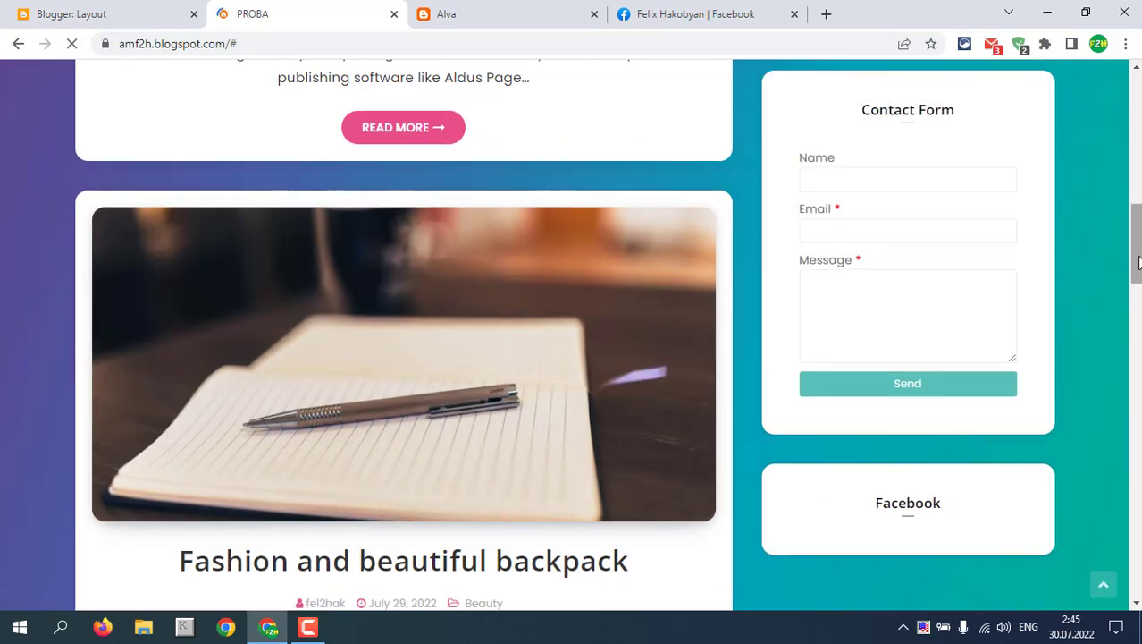
{"action": "scroll", "coordinate": [900, 572], "scroll_direction": "up", "scroll_amount": 5}
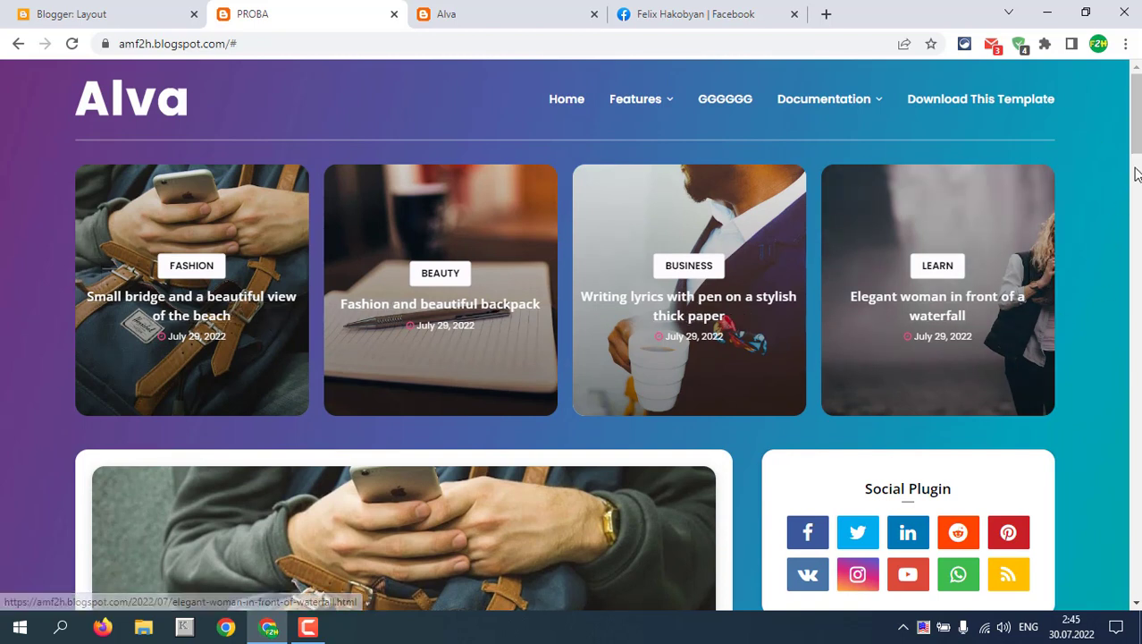
Step: Advance the PROBA blog's featured post slider by one post and bring it back to the first
{"action": "mouse_move", "coordinate": [1136, 139]}
{"action": "left_mouse_down"}
{"action": "mouse_move", "coordinate": [1136, 186]}
{"action": "mouse_move", "coordinate": [1136, 138]}
{"action": "left_mouse_up"}
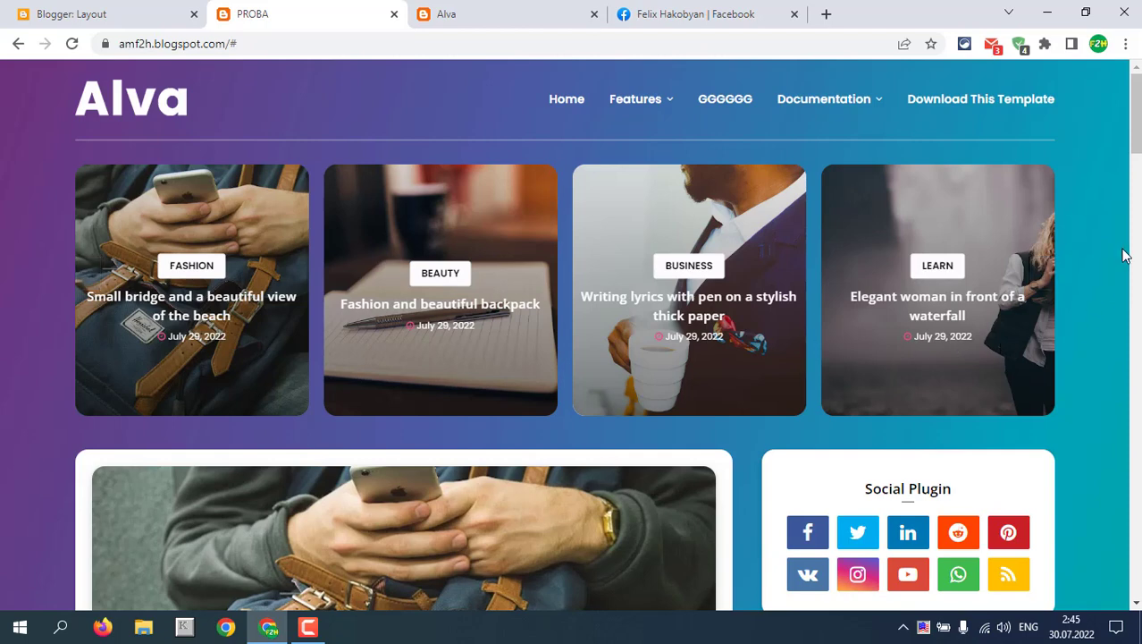
{"action": "left_click_drag", "start_coordinate": [1135, 139], "coordinate": [1135, 144]}
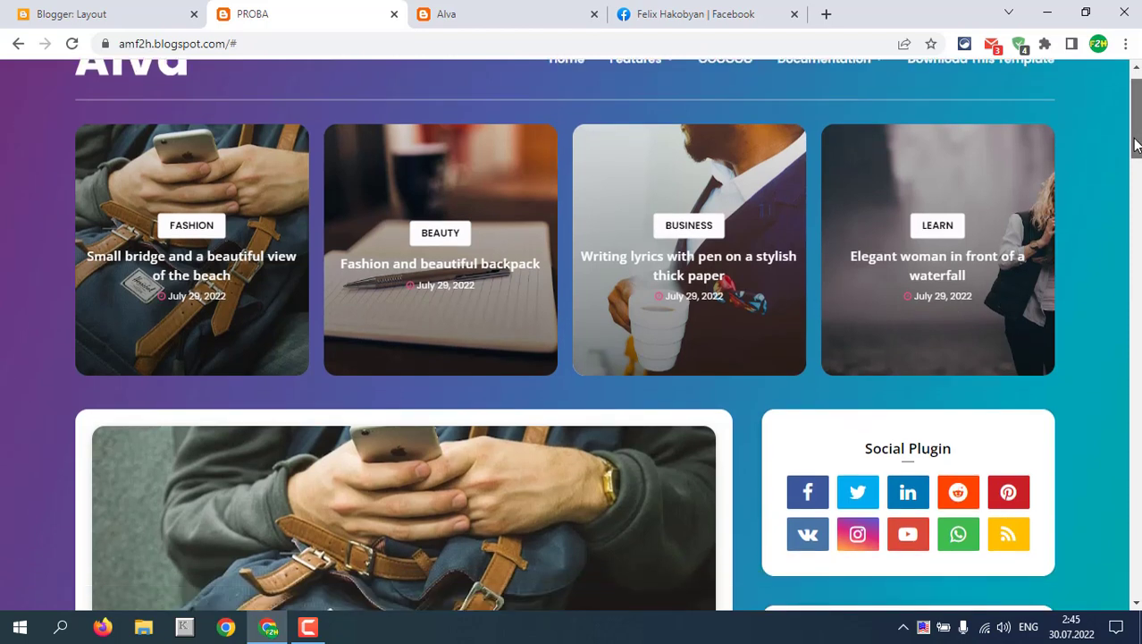
{"action": "left_click", "coordinate": [1045, 242]}
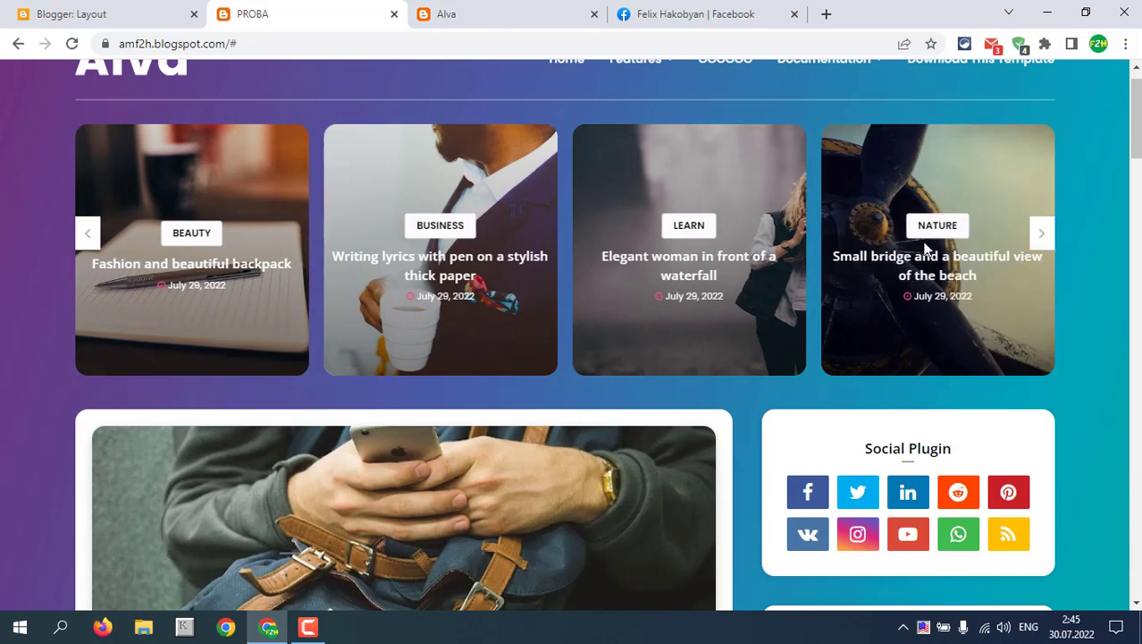
{"action": "left_click", "coordinate": [88, 234]}
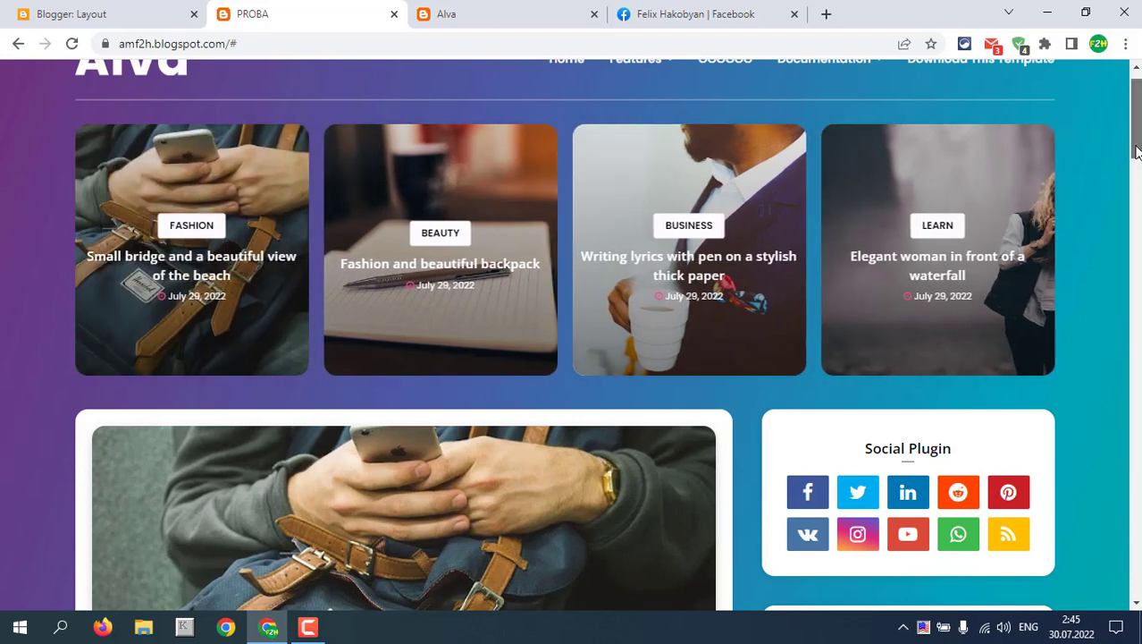
Step: Return to Blogger and open the PROBA blog's list of posts
{"action": "left_click", "coordinate": [111, 13]}
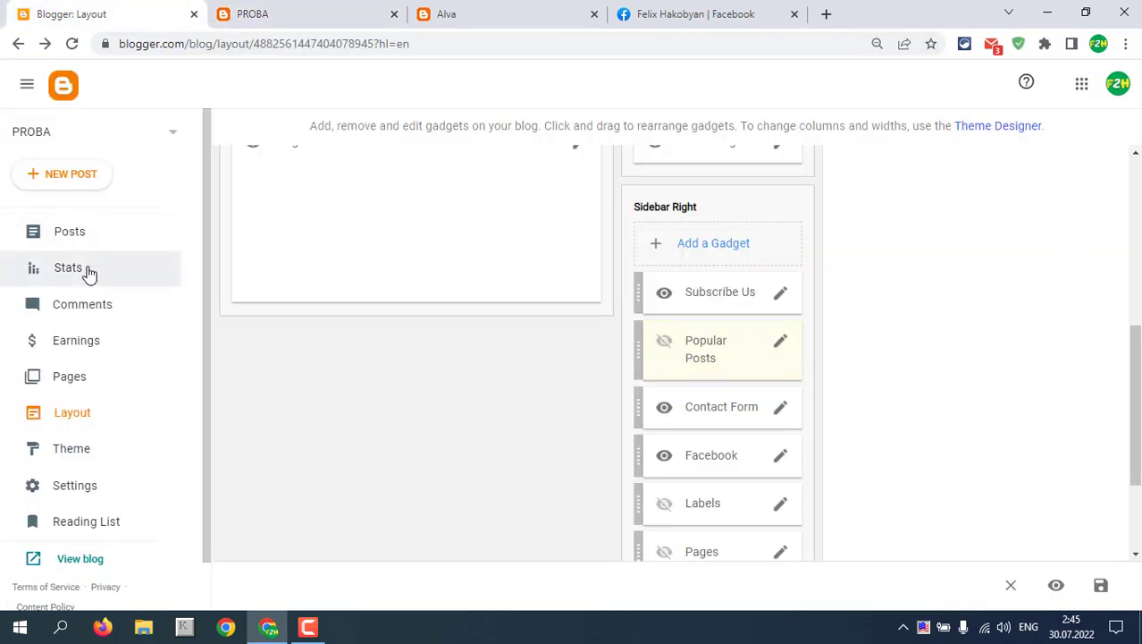
{"action": "left_click", "coordinate": [72, 234]}
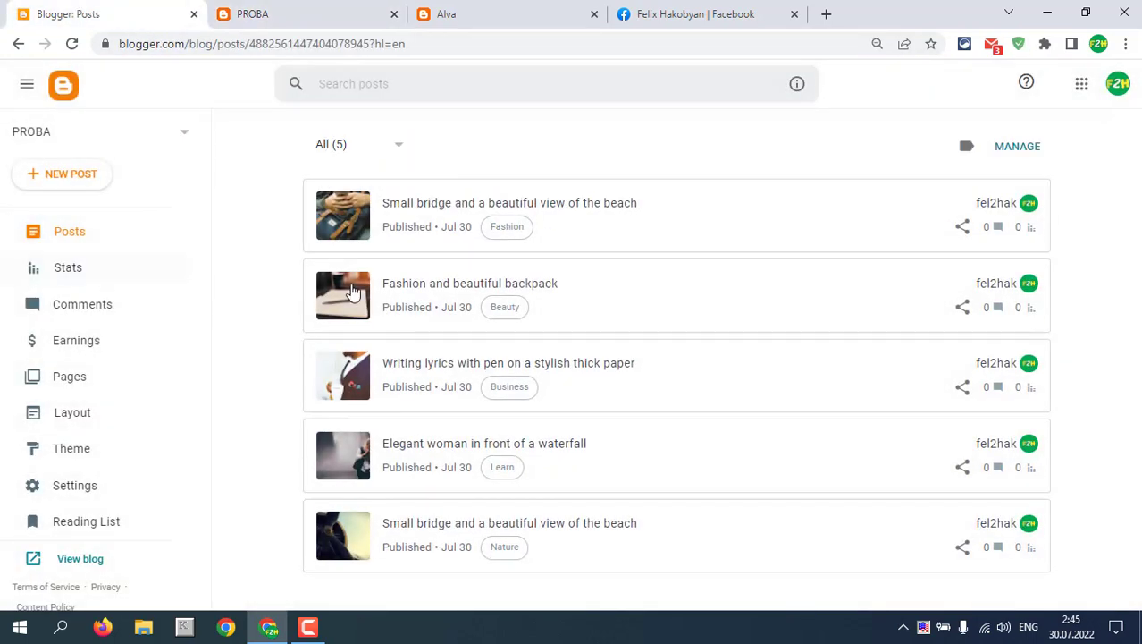